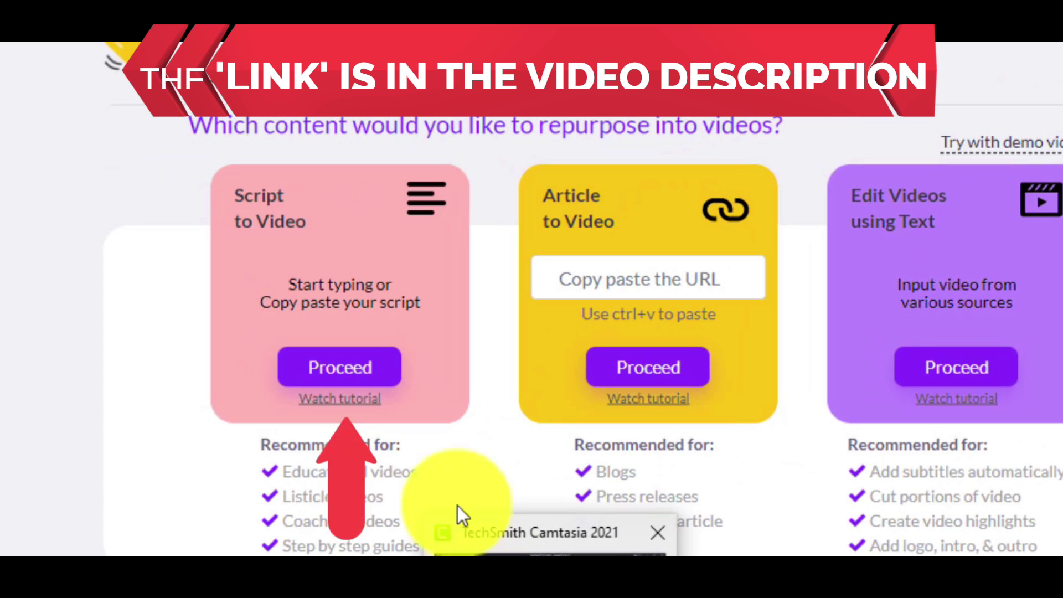
- Start a new script-based video and paste in the deep-sea facts script
click(390, 381)
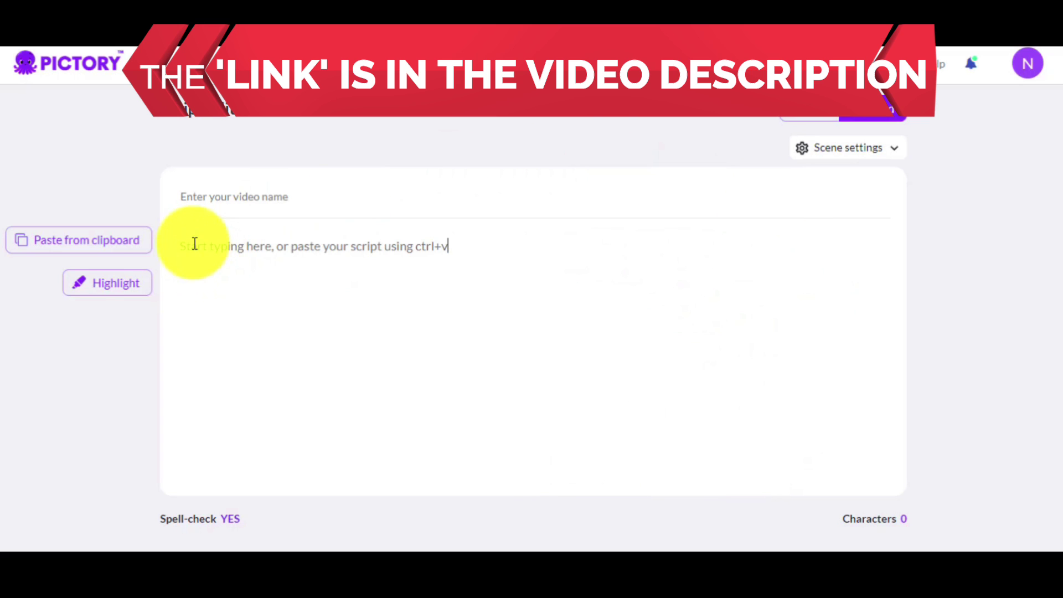
click(195, 244)
key(ctrl+v)
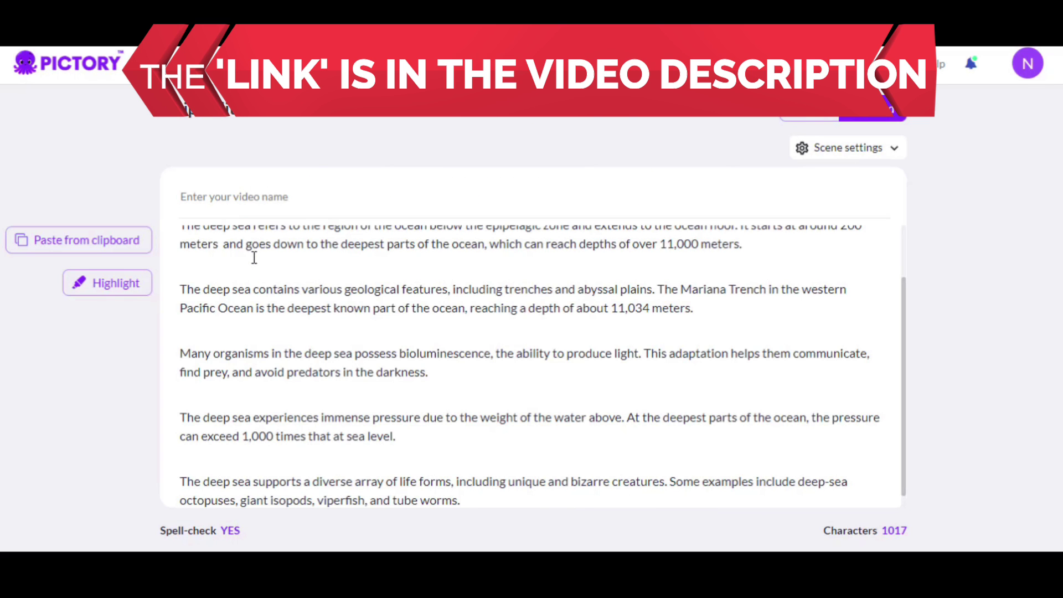
scroll(644, 352, up, 2)
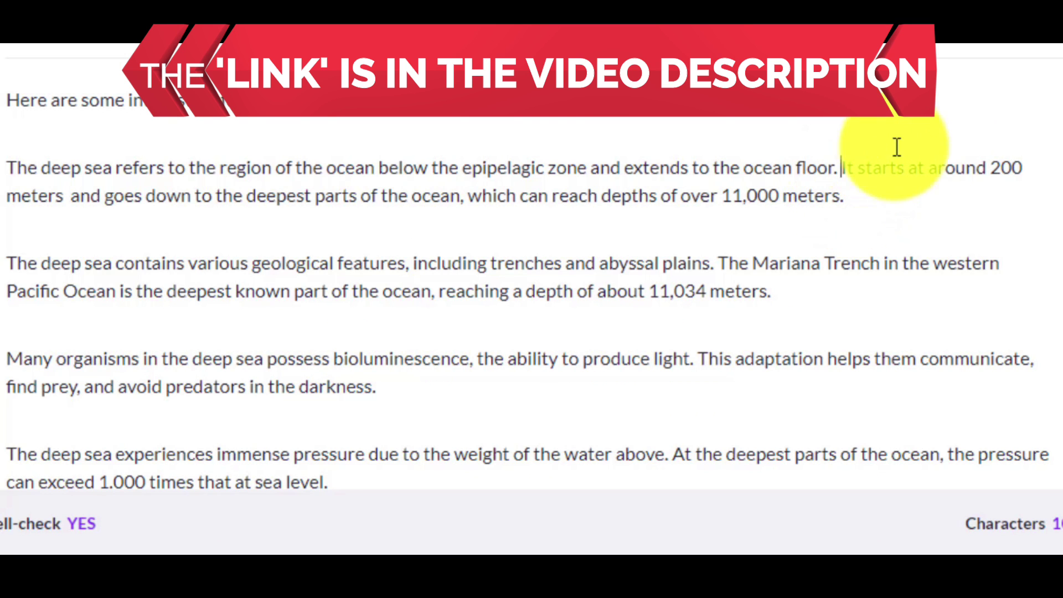
- Split the 200 meters, Mariana Trench and This adaptation sentences into their own paragraphs
key(Return)
key(Return)
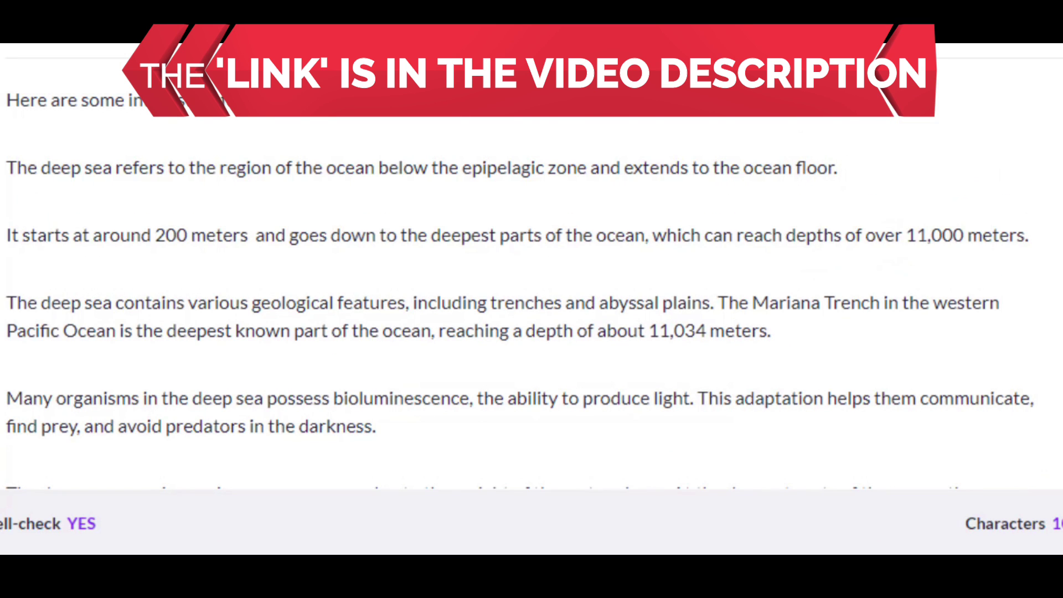
click(719, 302)
key(Return)
key(Return)
scroll(724, 252, down, 4)
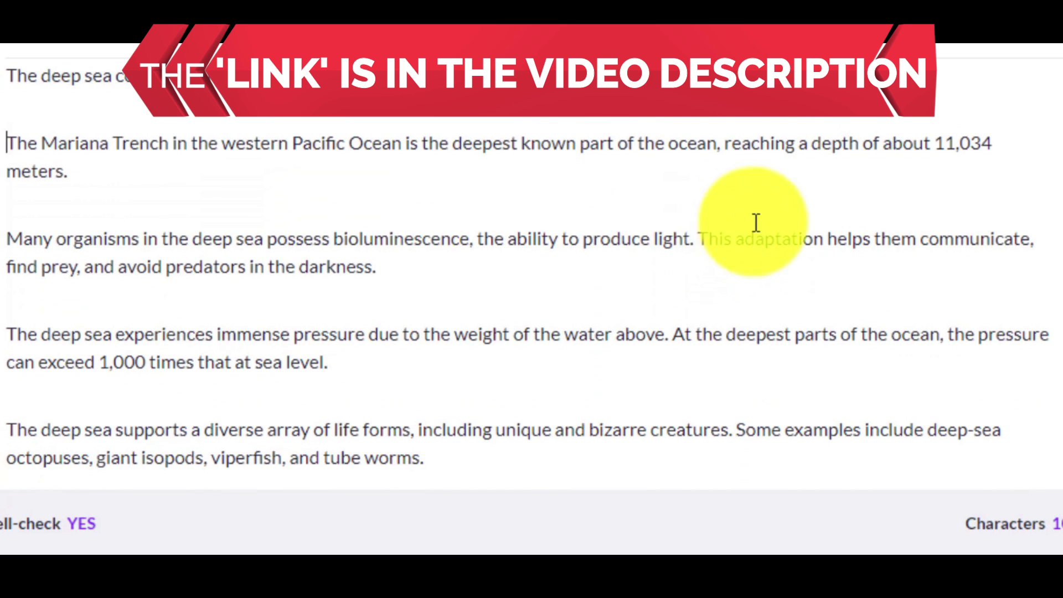
key(Return)
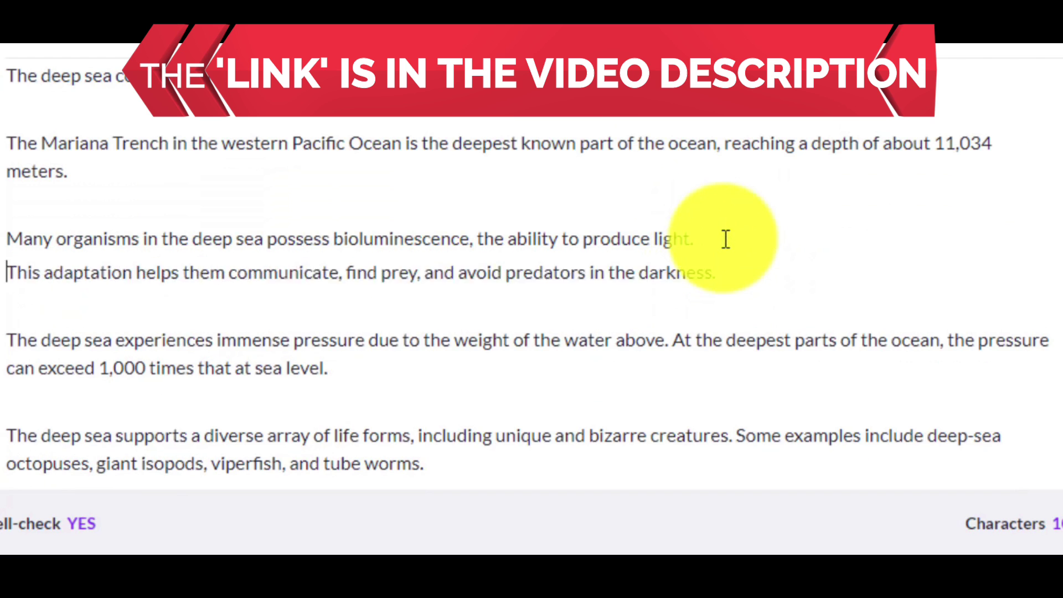
key(Return)
scroll(719, 238, down, 1)
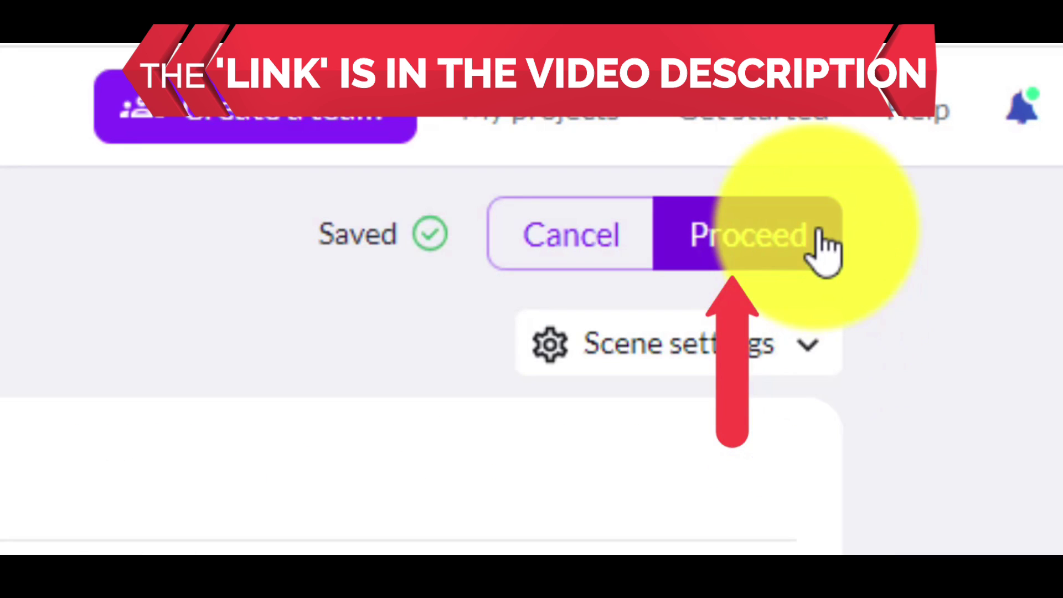
- Continue to the template library and choose the Subtitle Yellow template
click(823, 249)
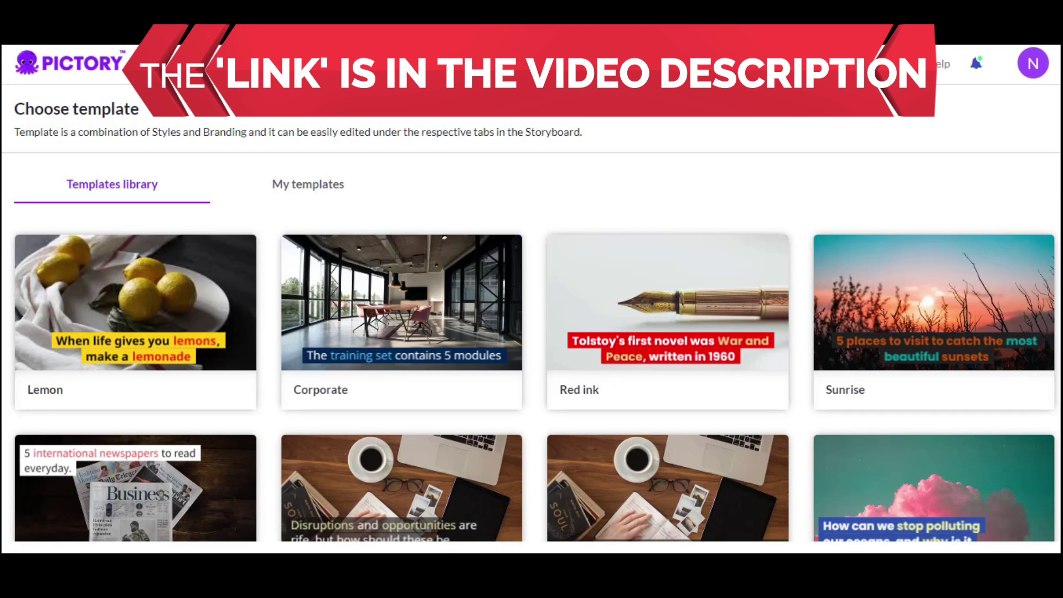
scroll(532, 377, down, 10)
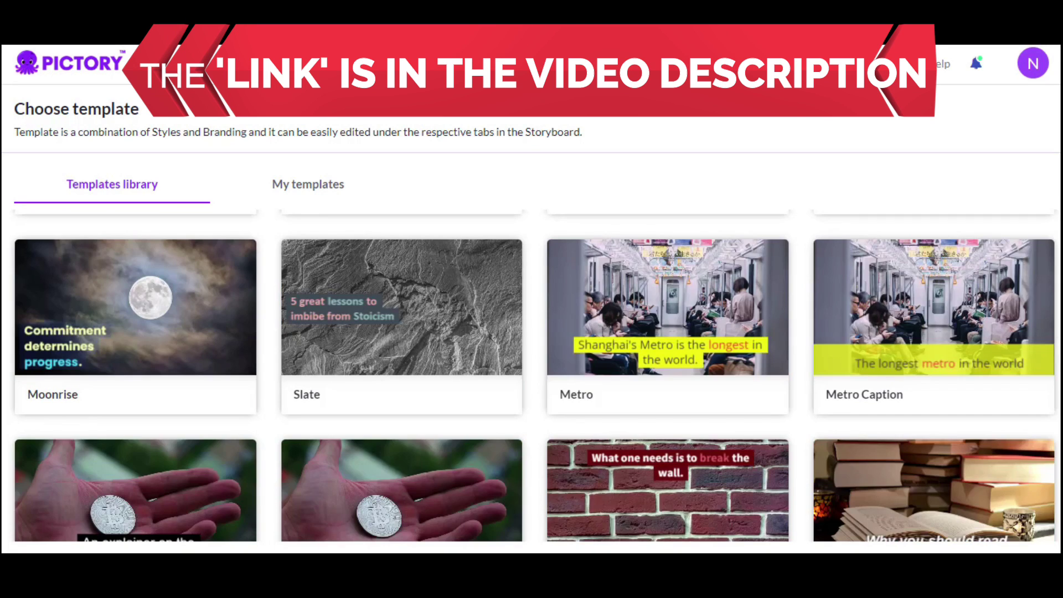
scroll(531, 376, down, 7)
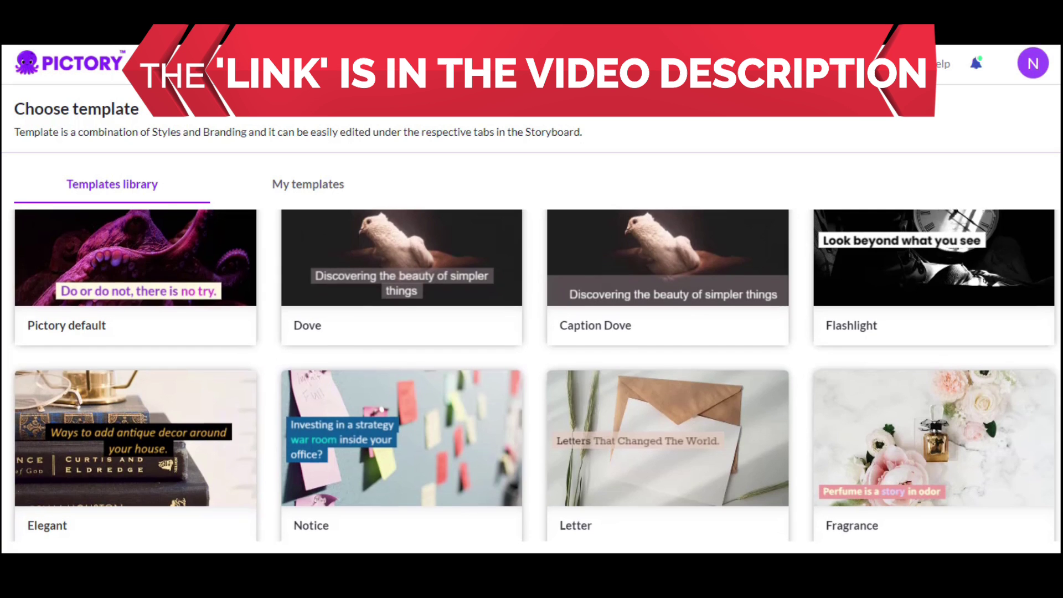
scroll(531, 377, down, 3)
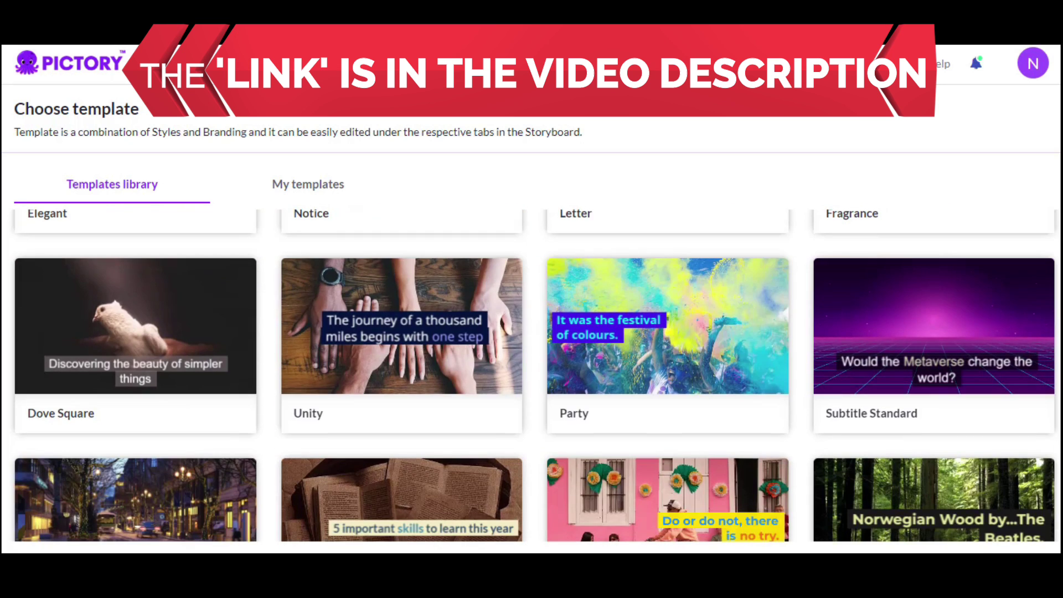
scroll(531, 376, down, 3)
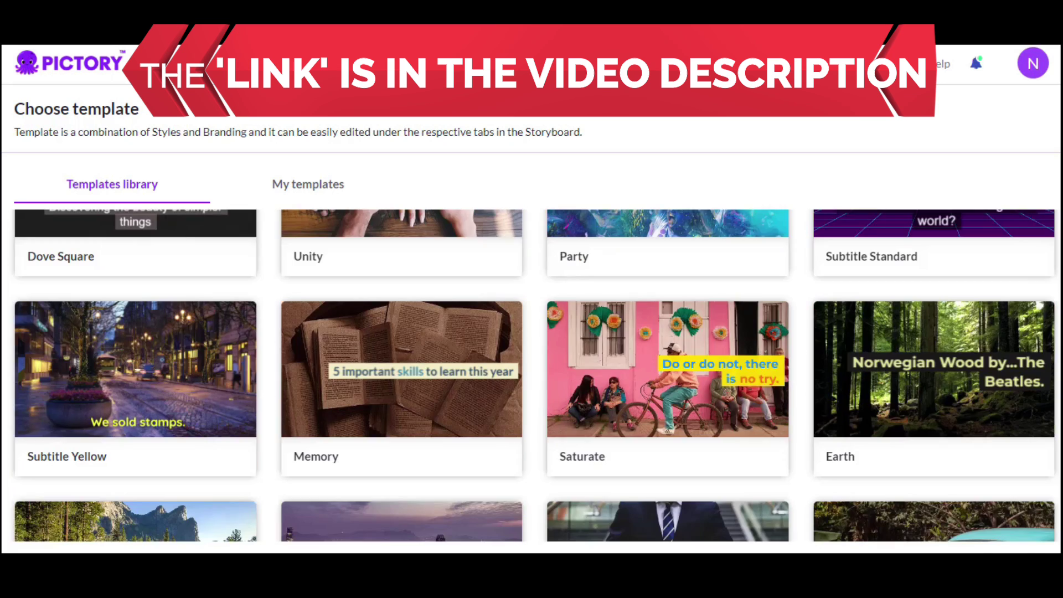
scroll(531, 377, down, 2)
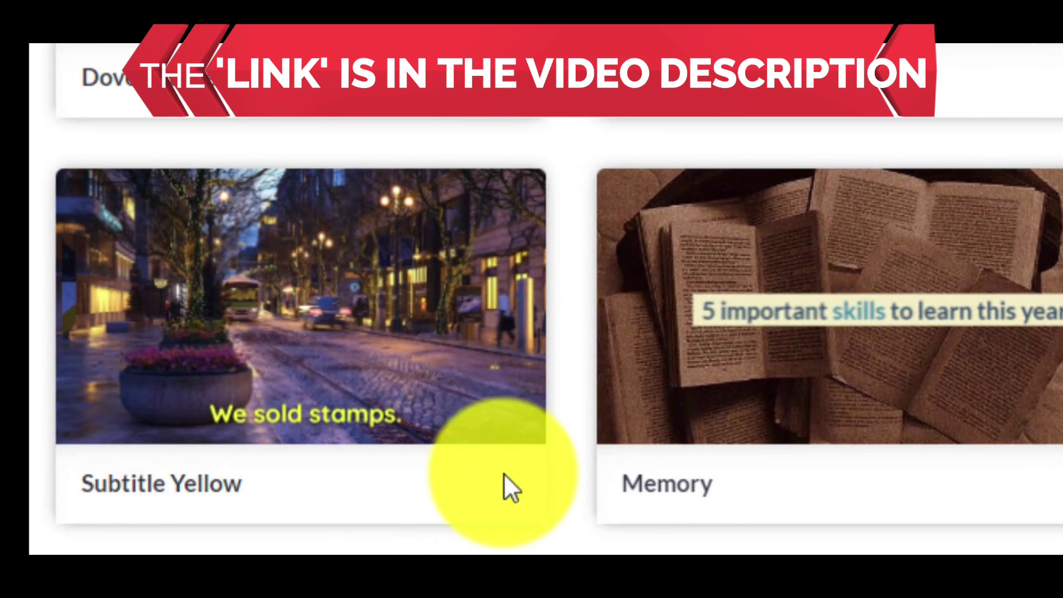
click(496, 377)
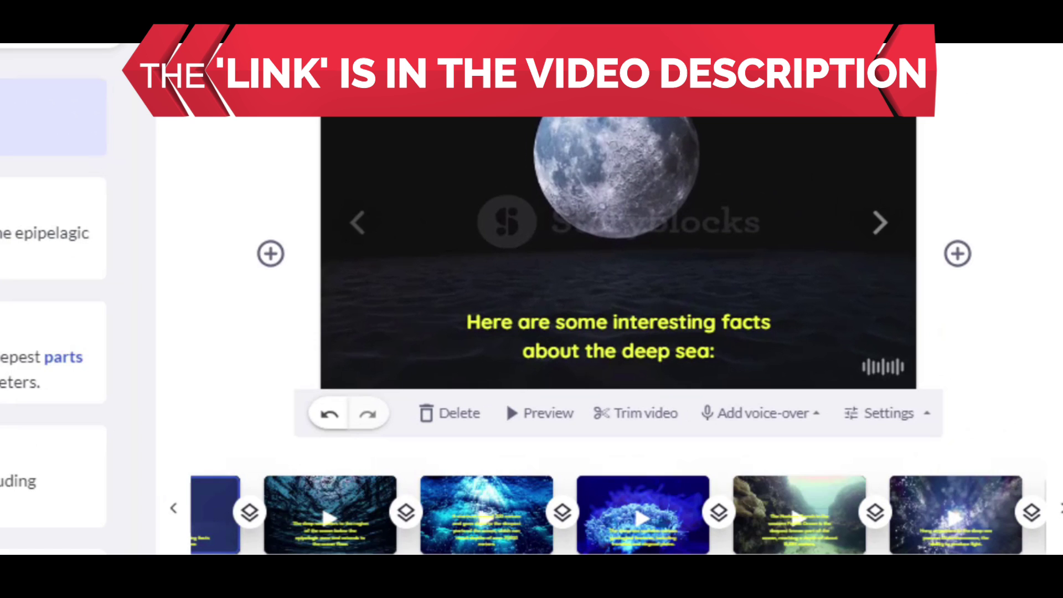
- Play the Scene 1 preview of the generated storyboard and scroll through the scene list
scroll(618, 514, right, 10)
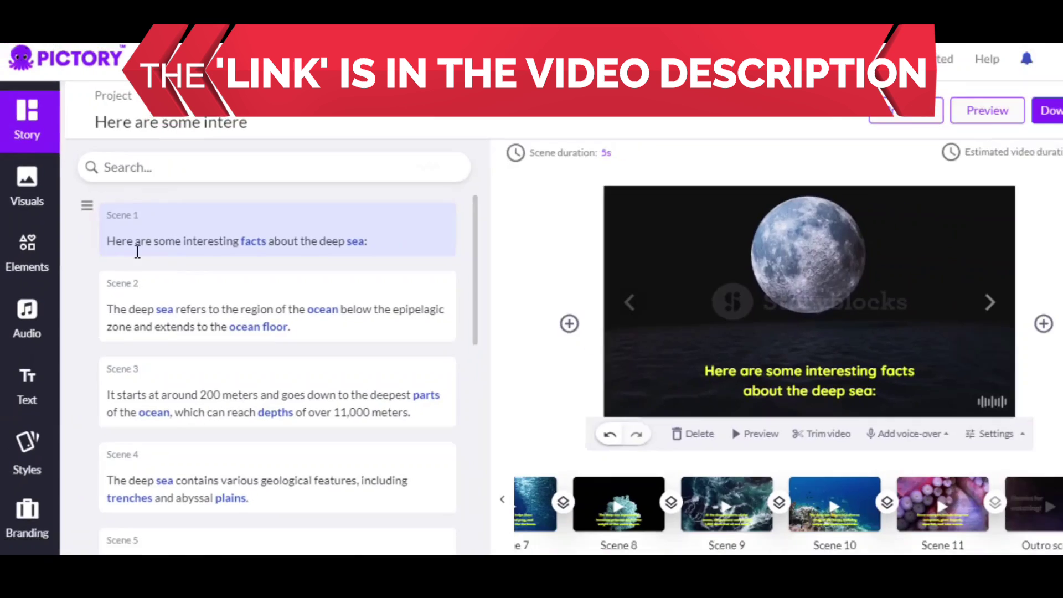
click(866, 468)
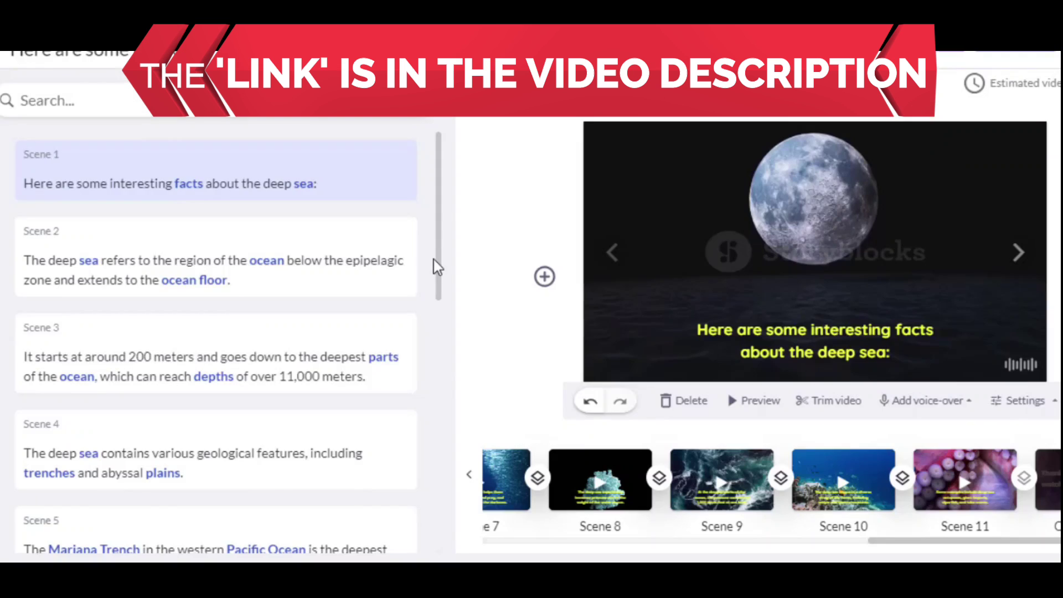
drag(55, 371, 64, 458)
scroll(440, 324, down, 2)
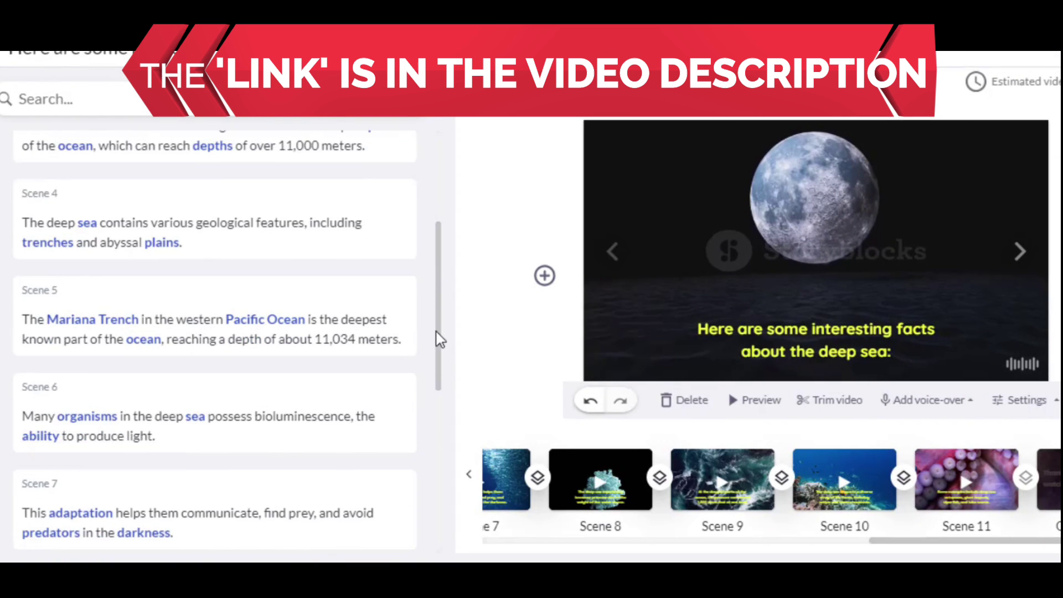
scroll(435, 388, down, 3)
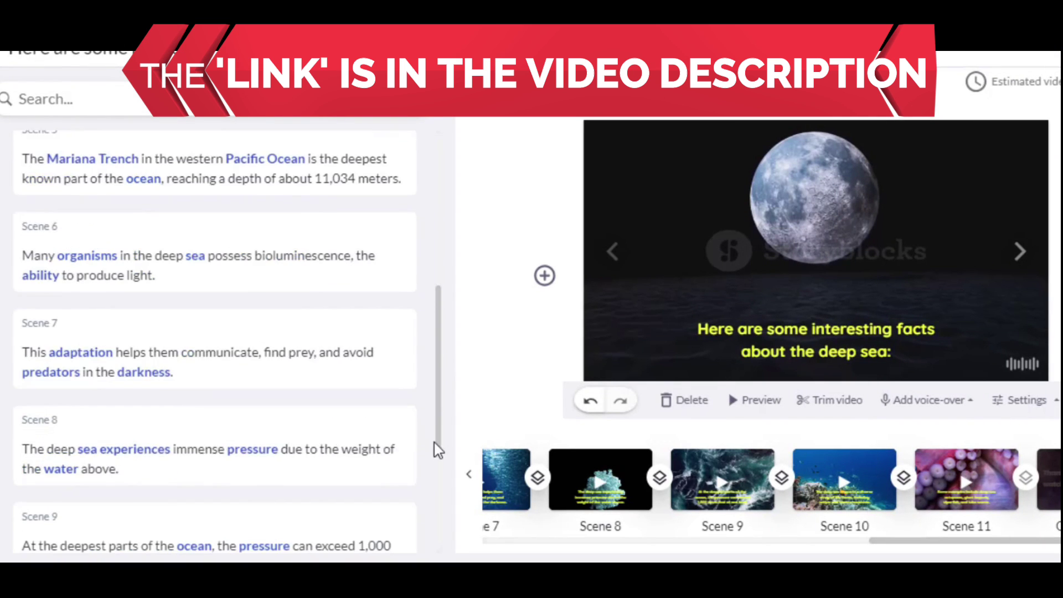
scroll(441, 468, down, 4)
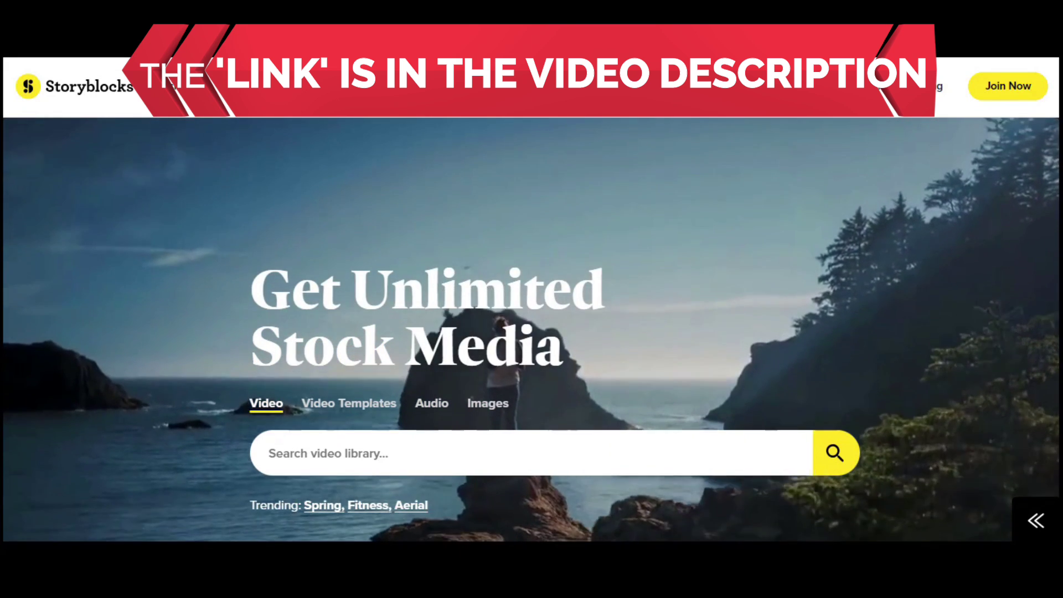
scroll(531, 329, down, 5)
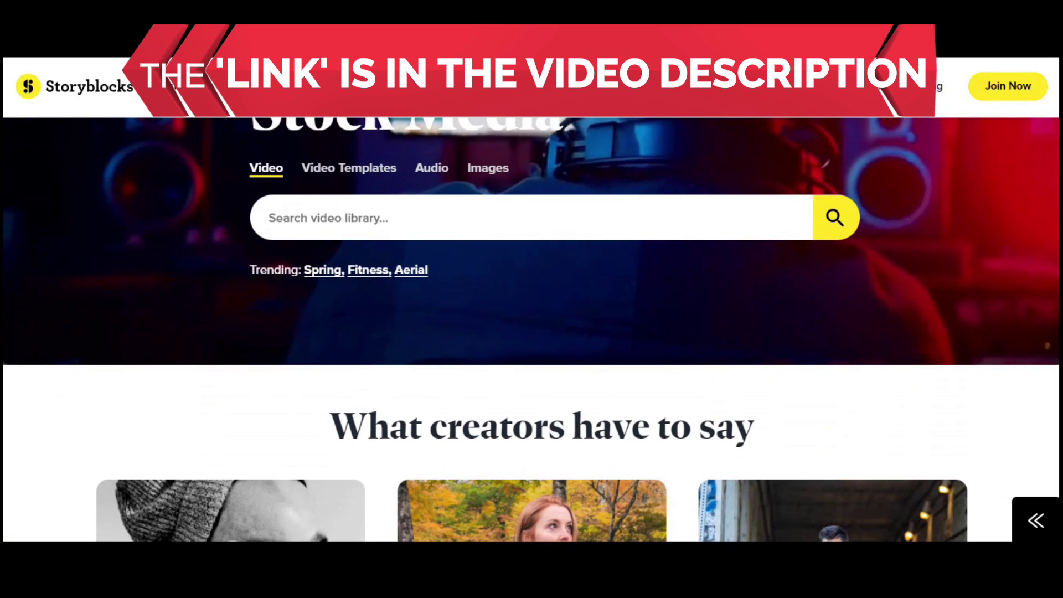
scroll(531, 329, down, 5)
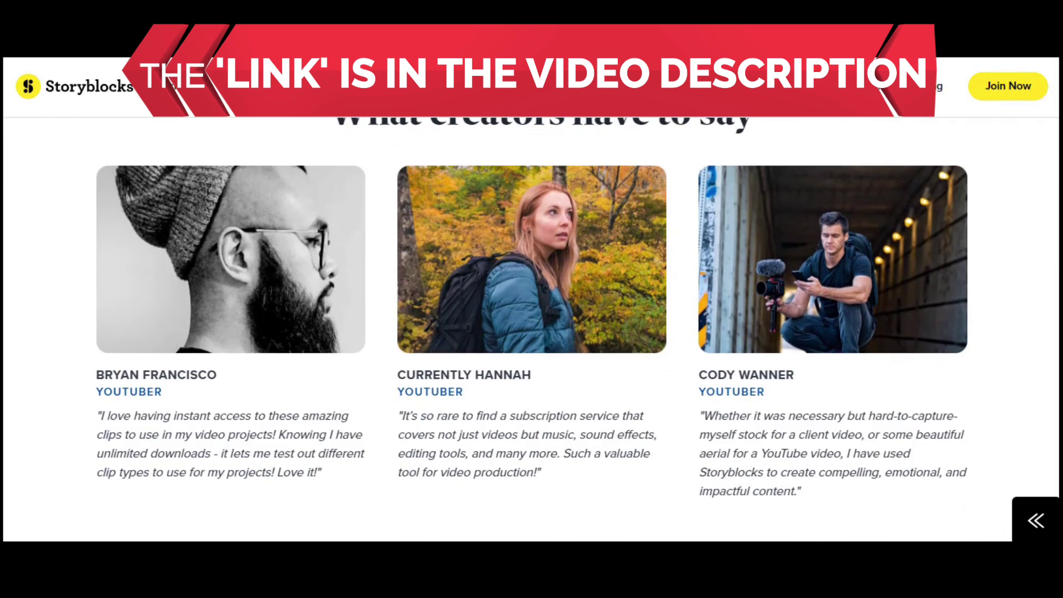
scroll(531, 329, down, 5)
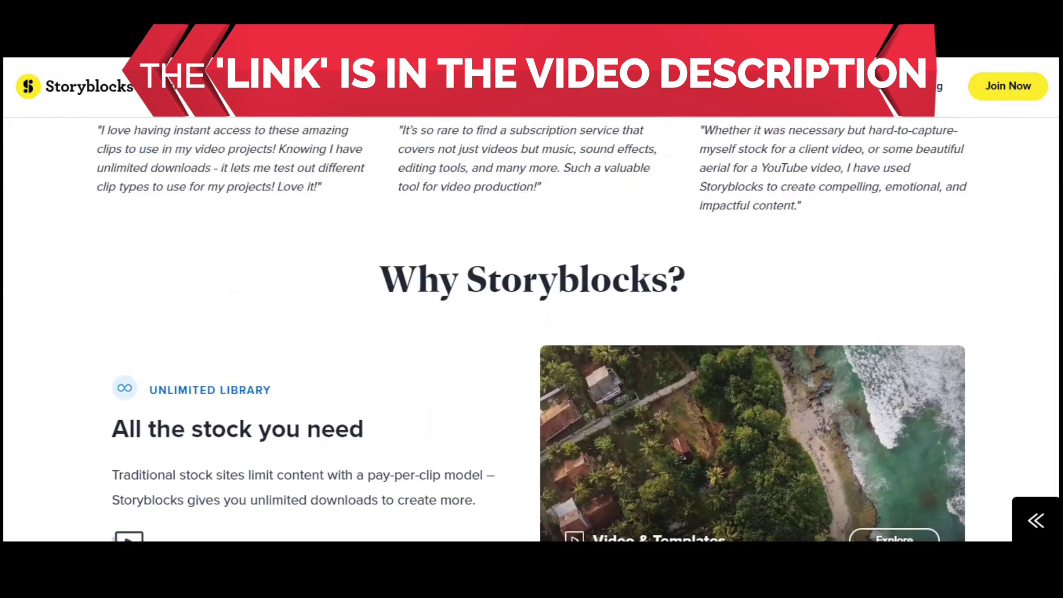
scroll(531, 329, down, 5)
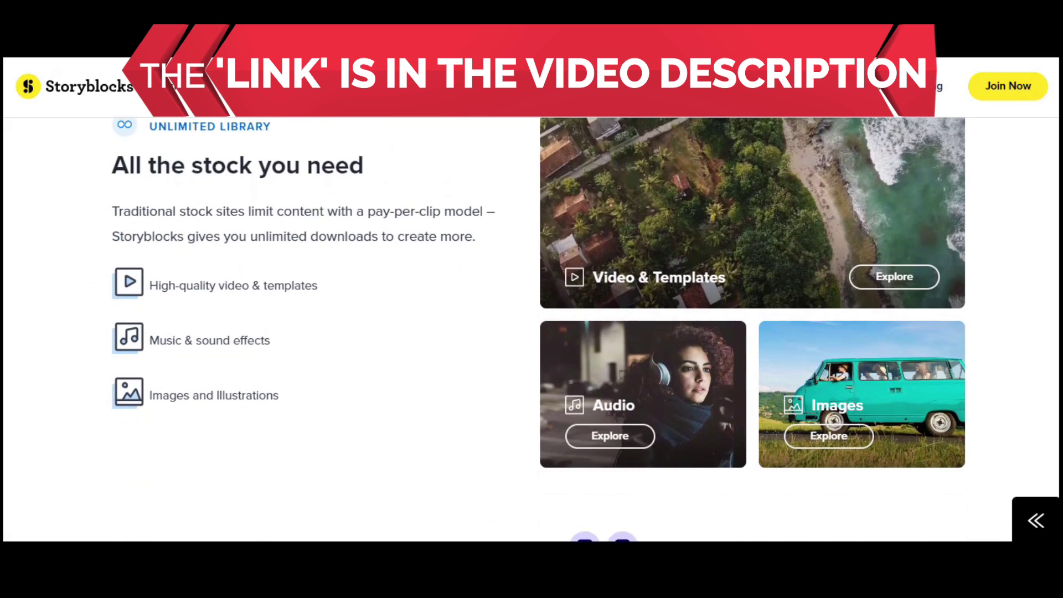
scroll(531, 329, down, 5)
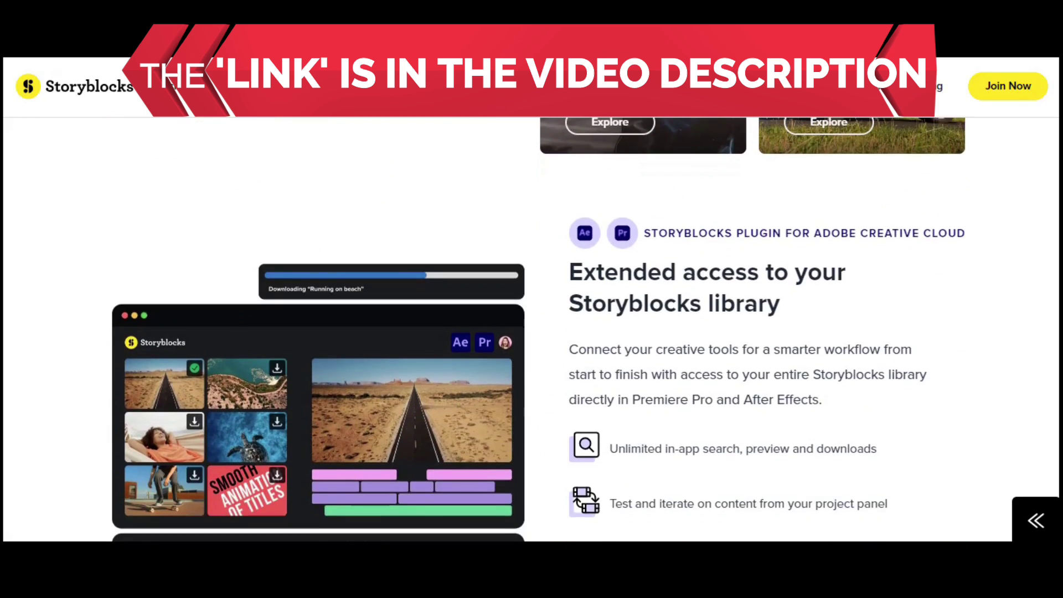
scroll(531, 330, down, 5)
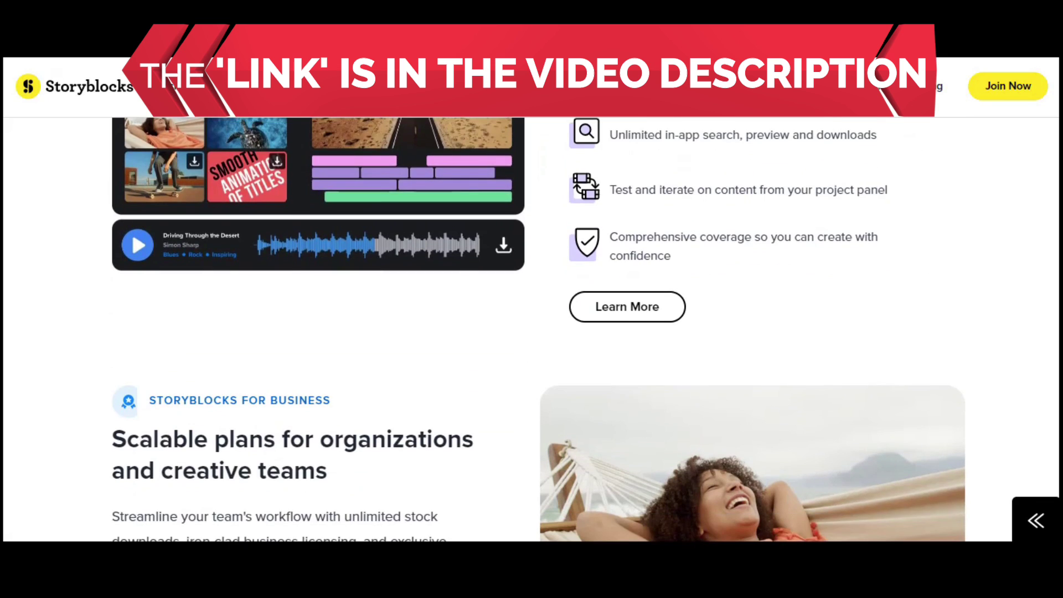
scroll(531, 330, down, 5)
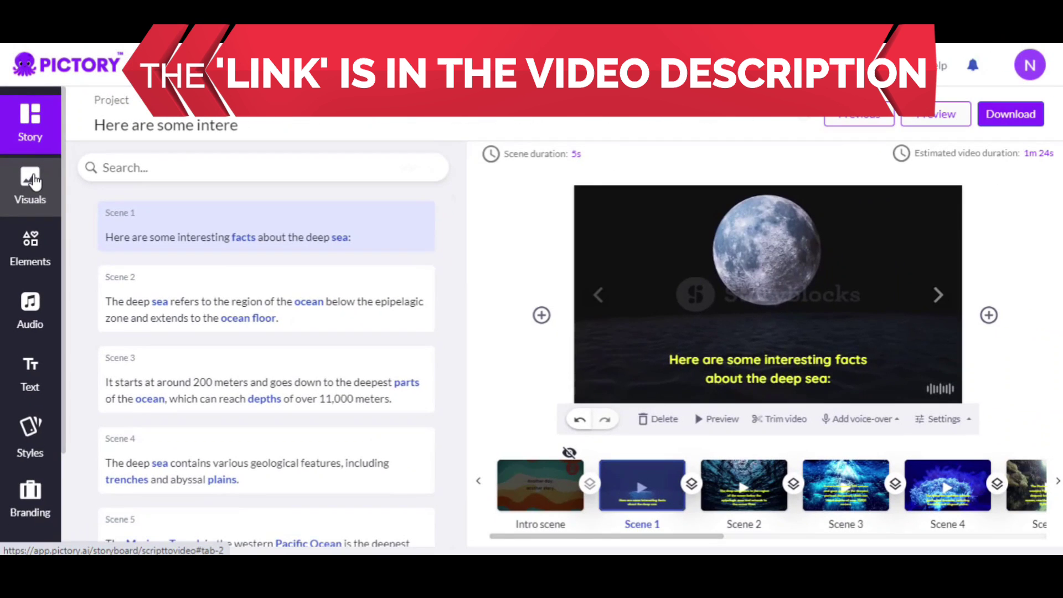
- Search stock visuals for 'deep sea', apply the fish-school clip to Scene 1, and select its caption
click(32, 182)
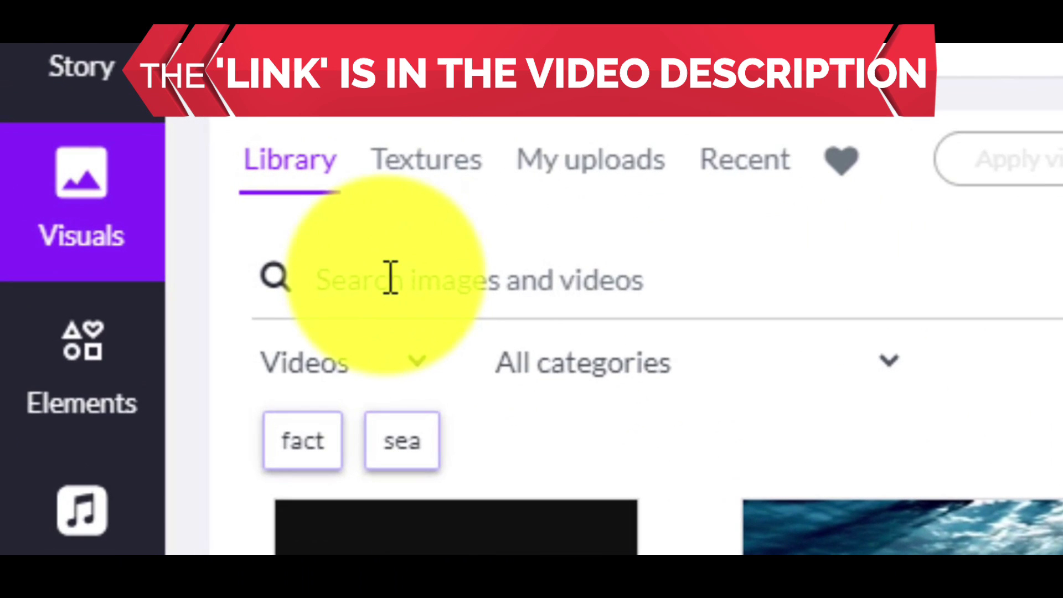
click(145, 215)
text(deep sea)
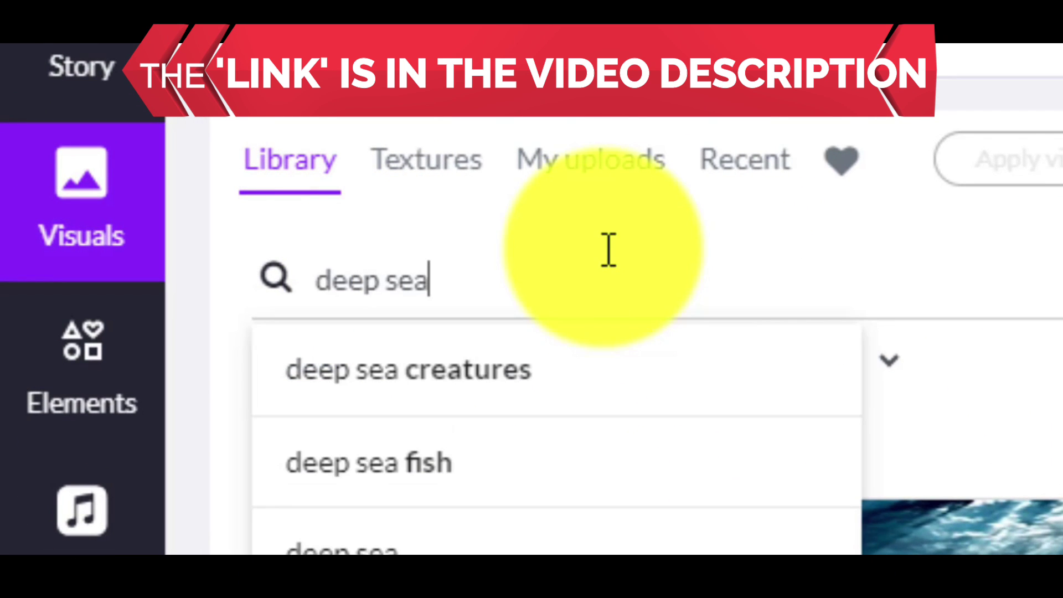
key(Return)
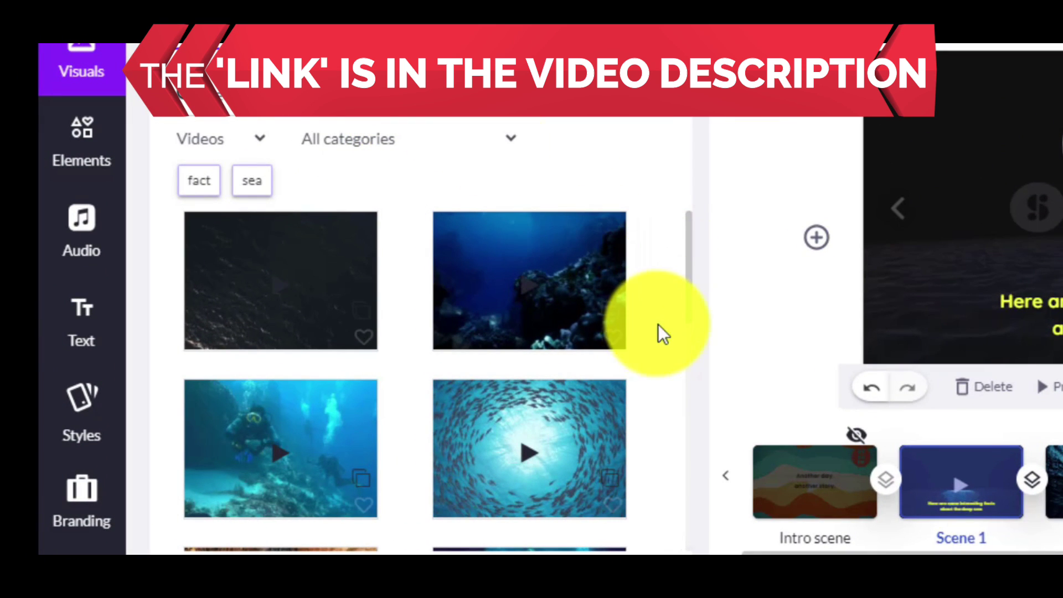
click(575, 437)
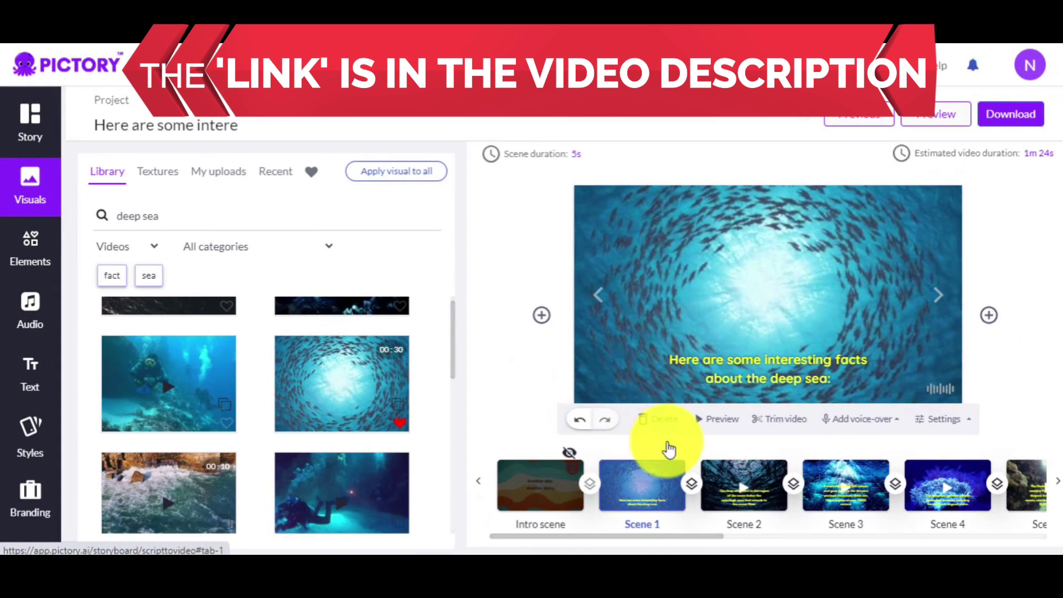
click(819, 368)
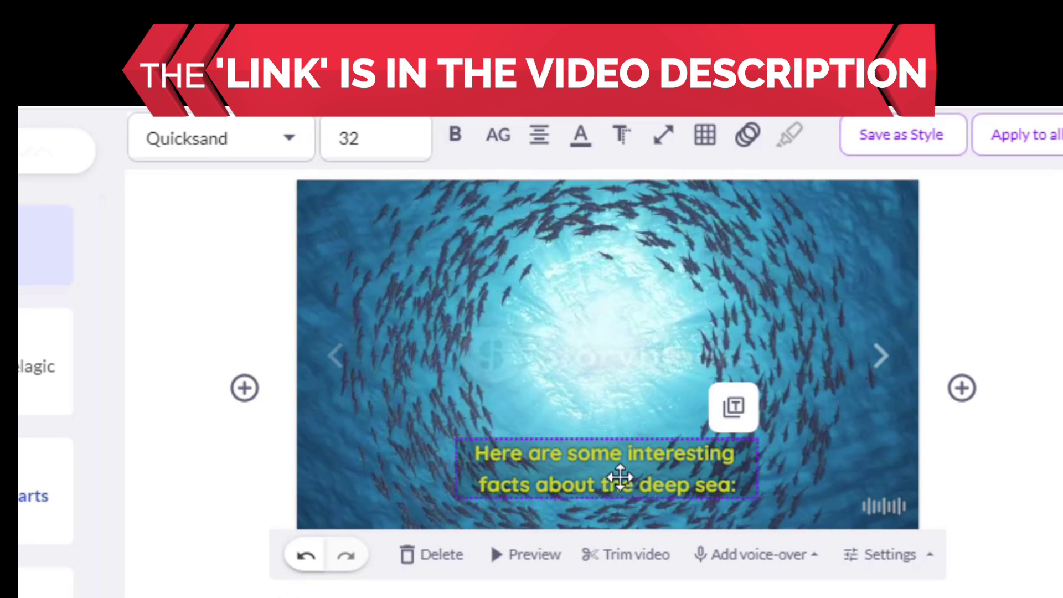
- Keep Scene 1's caption at font size 32, move the caption box, and browse more underwater clips
click(408, 121)
click(380, 138)
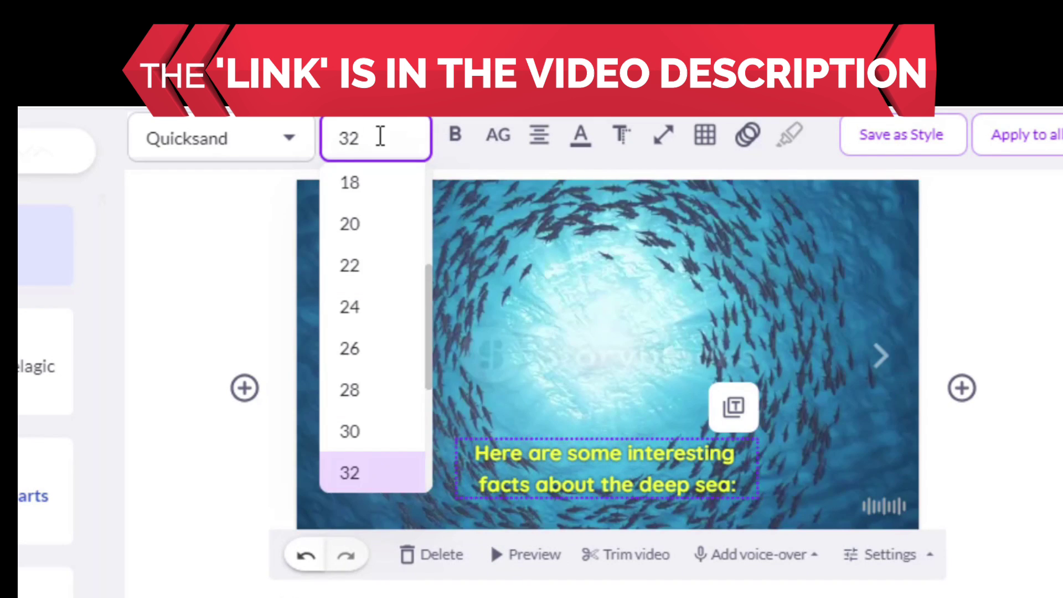
click(580, 137)
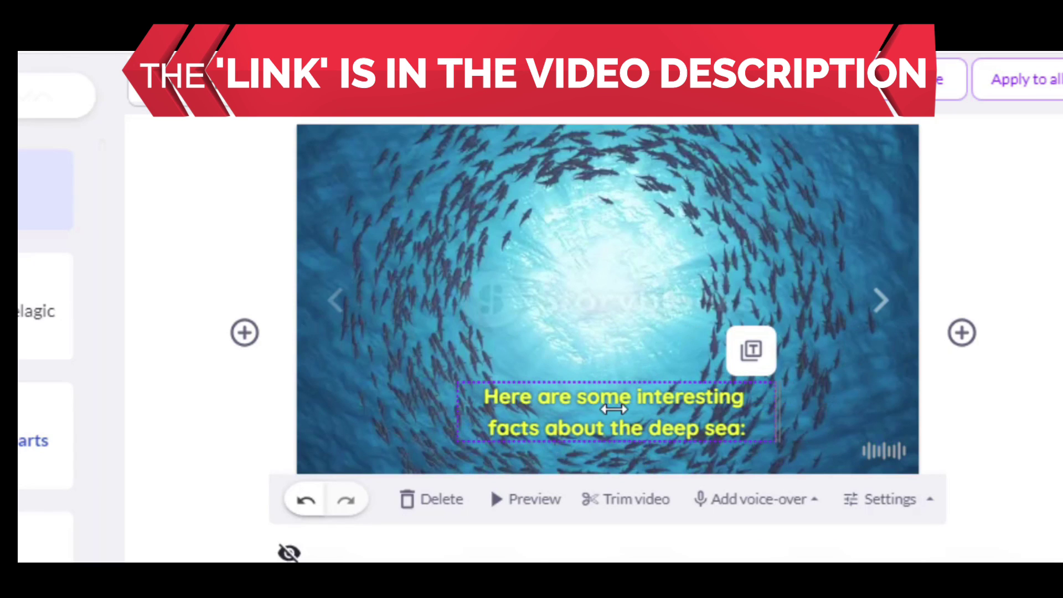
drag(613, 408, 524, 218)
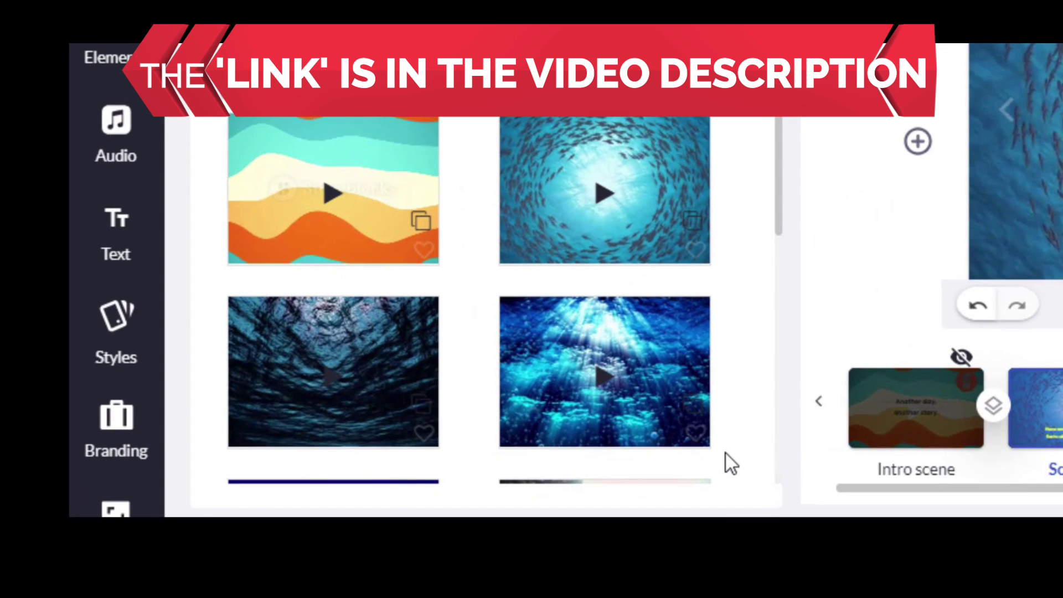
scroll(749, 433, down, 10)
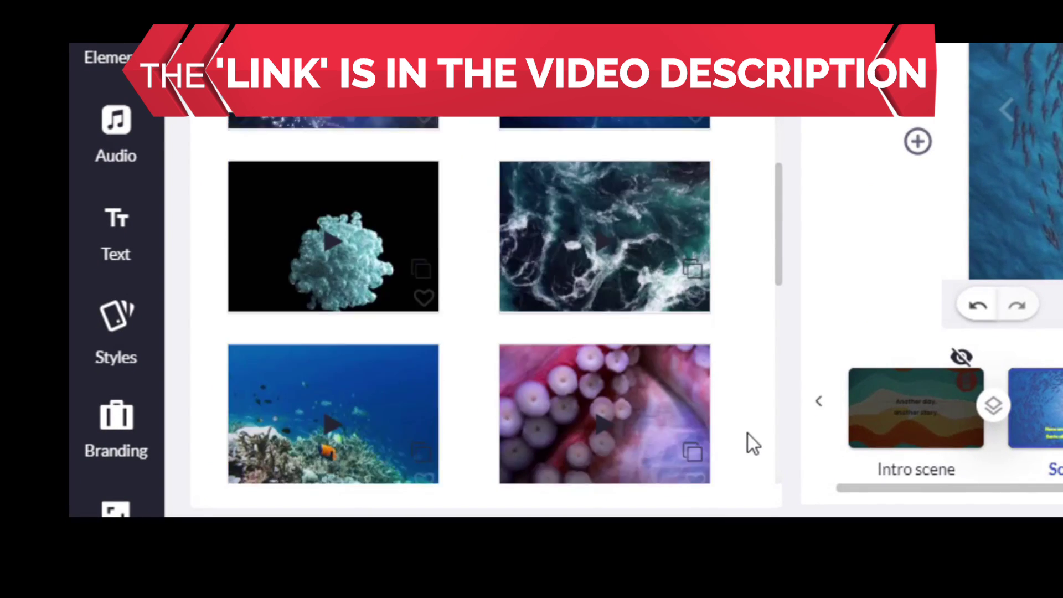
scroll(748, 434, down, 8)
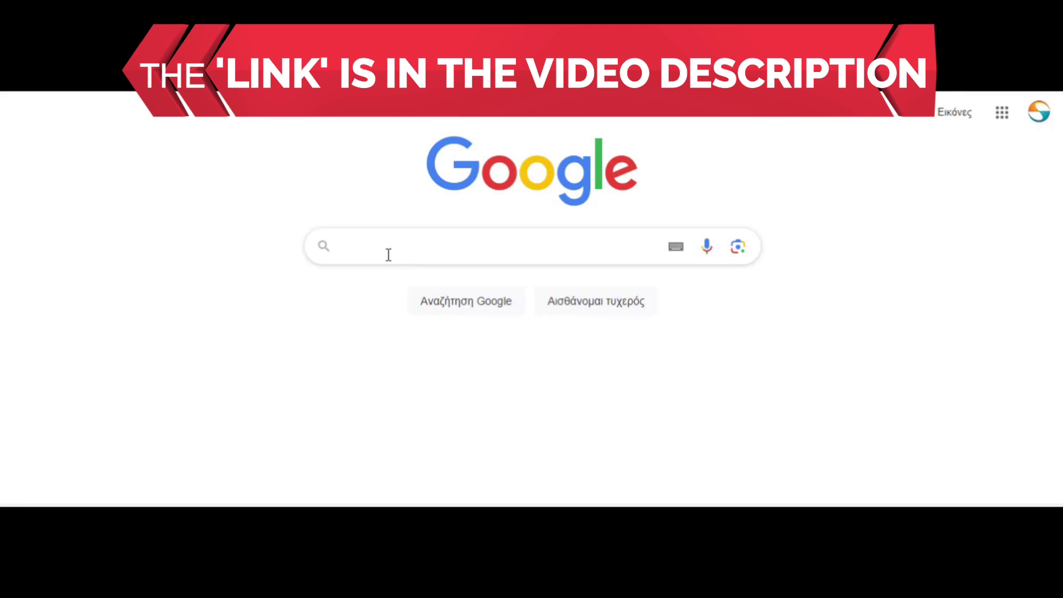
- Paste 'deep sea' into the Google search box and scroll through the image results
click(386, 246)
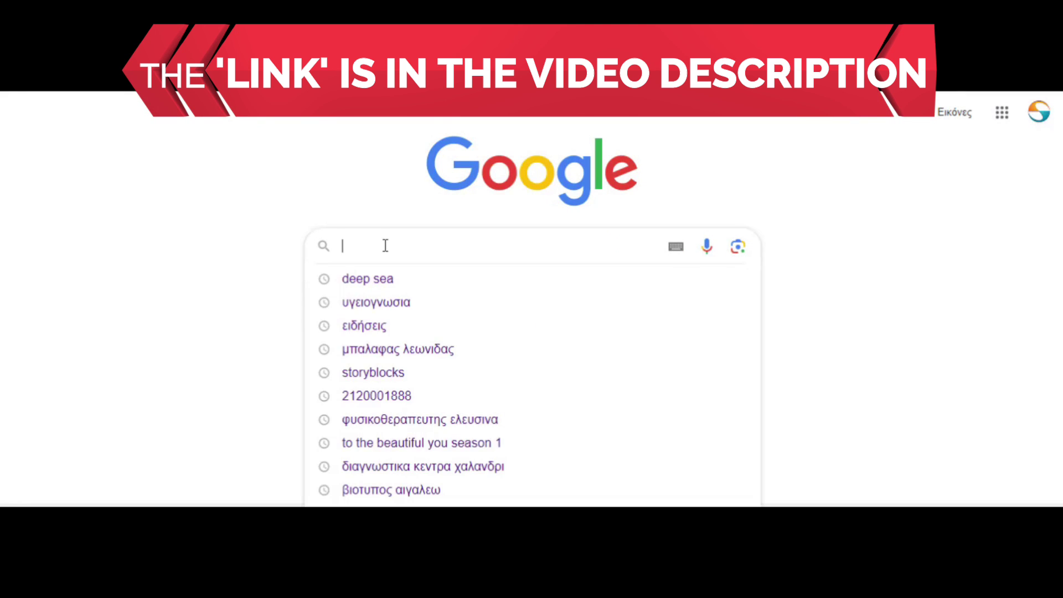
right_click(385, 247)
click(471, 362)
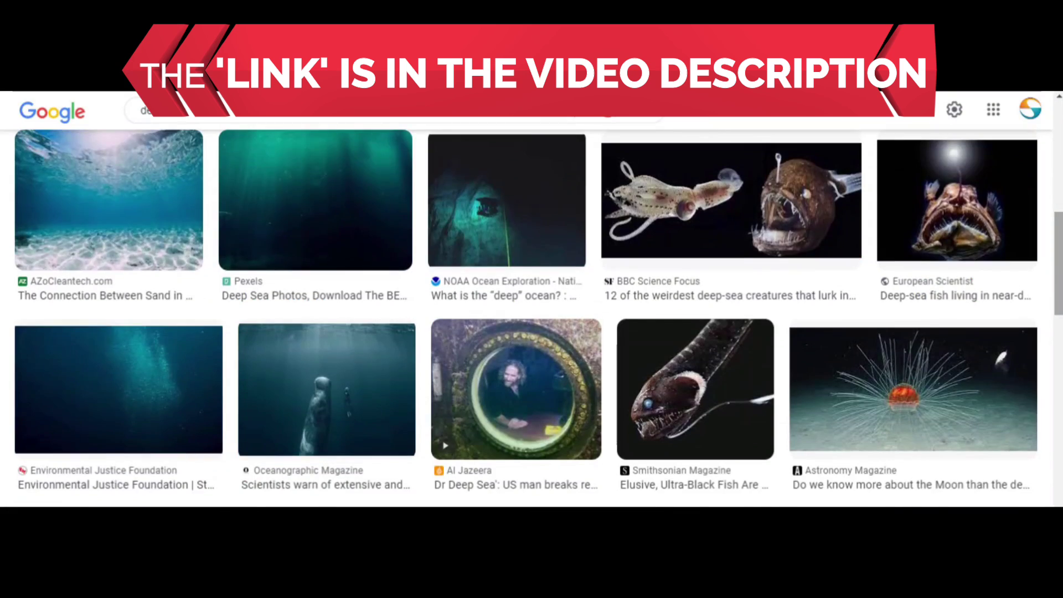
scroll(531, 319, down, 5)
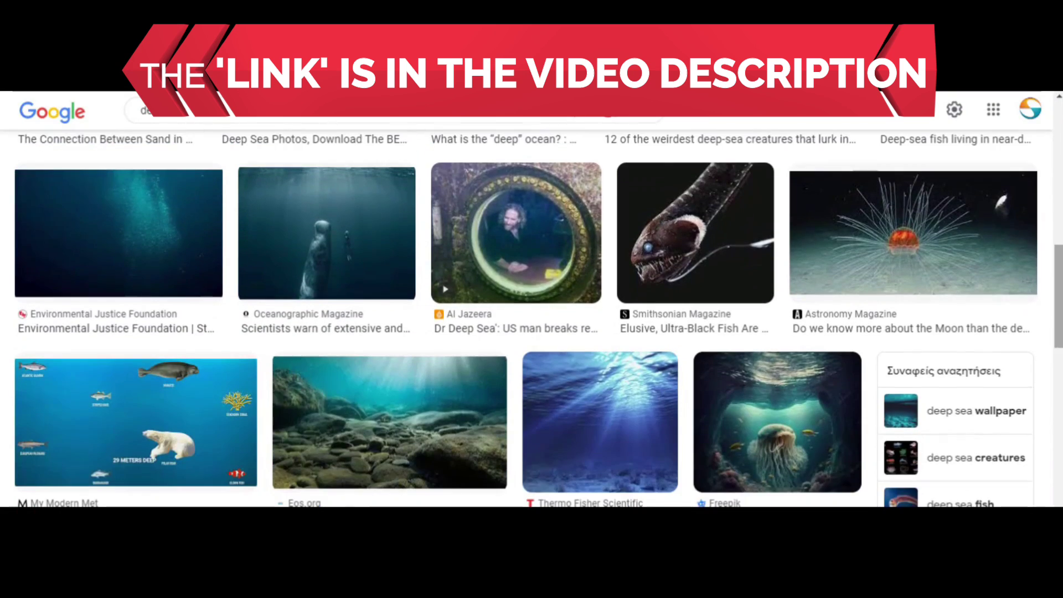
scroll(532, 318, down, 4)
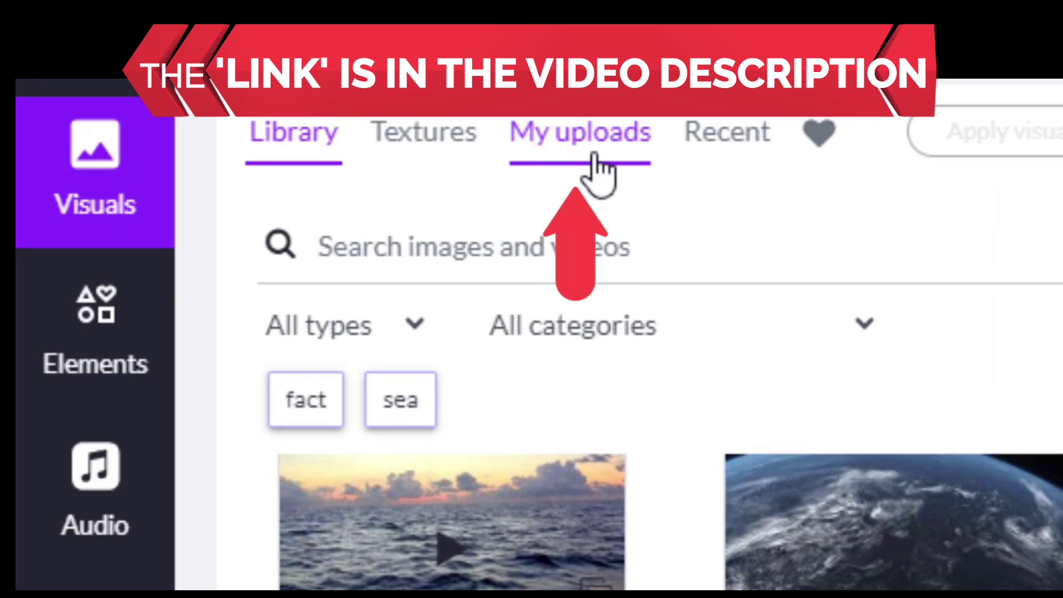
- Save the ocean image from the computer into the Visuals panel's My uploads
click(595, 169)
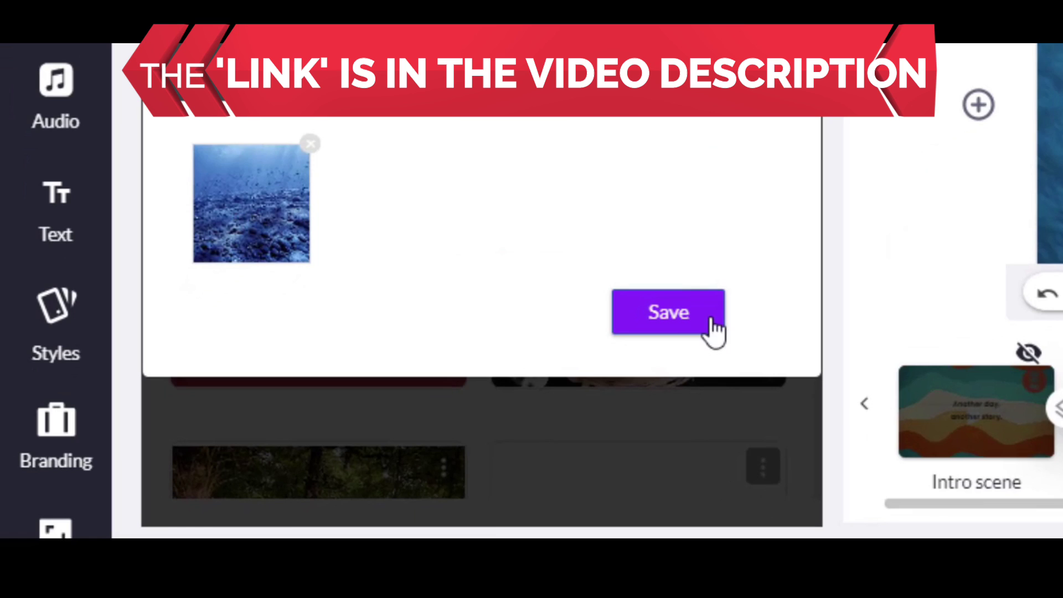
click(669, 312)
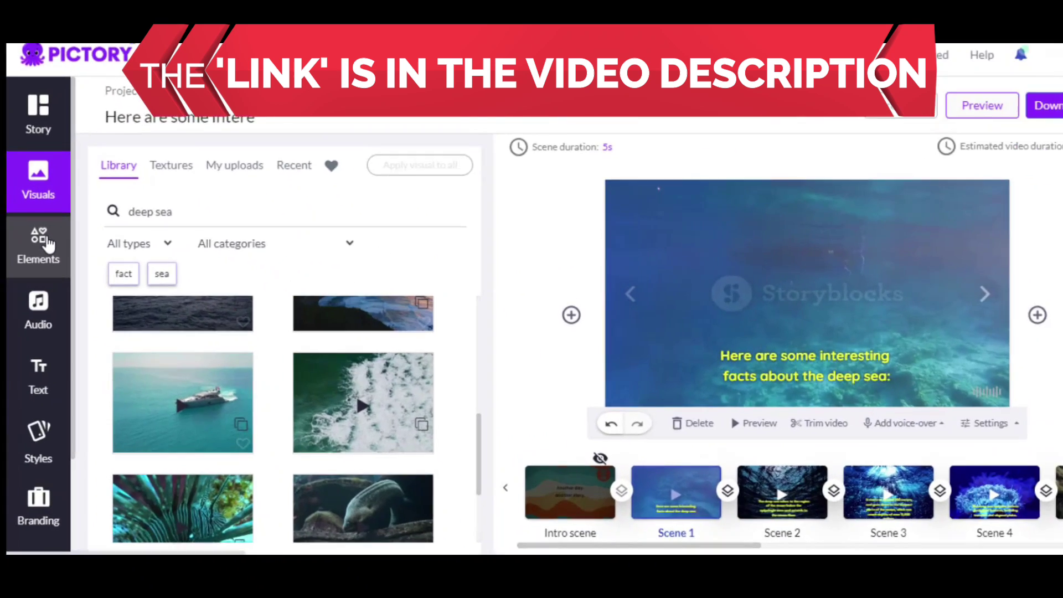
- Browse the Elements panel's emojis, then its GIFs and stickers tabs
click(48, 244)
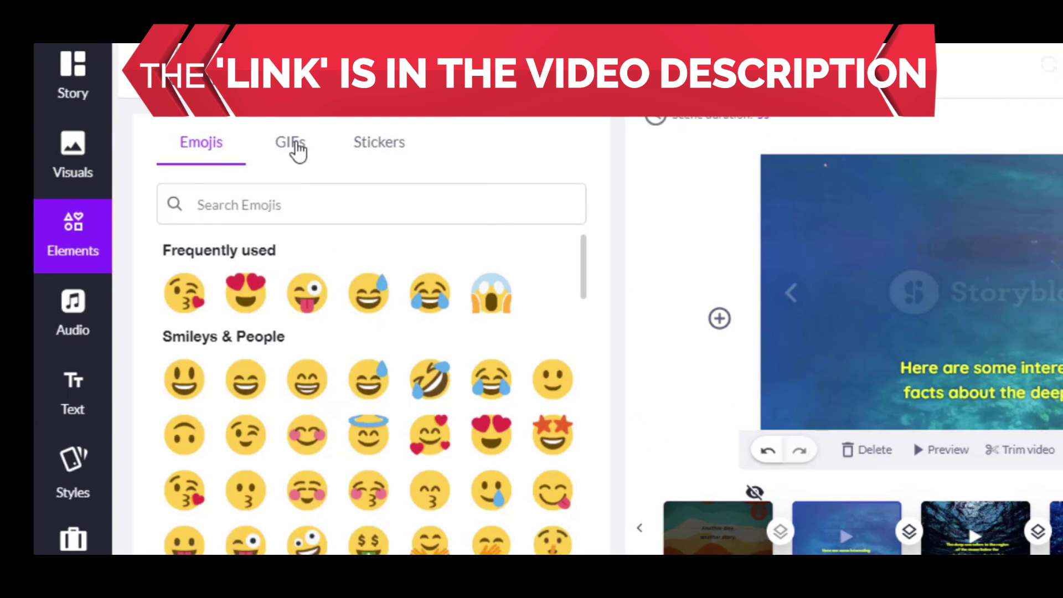
click(295, 141)
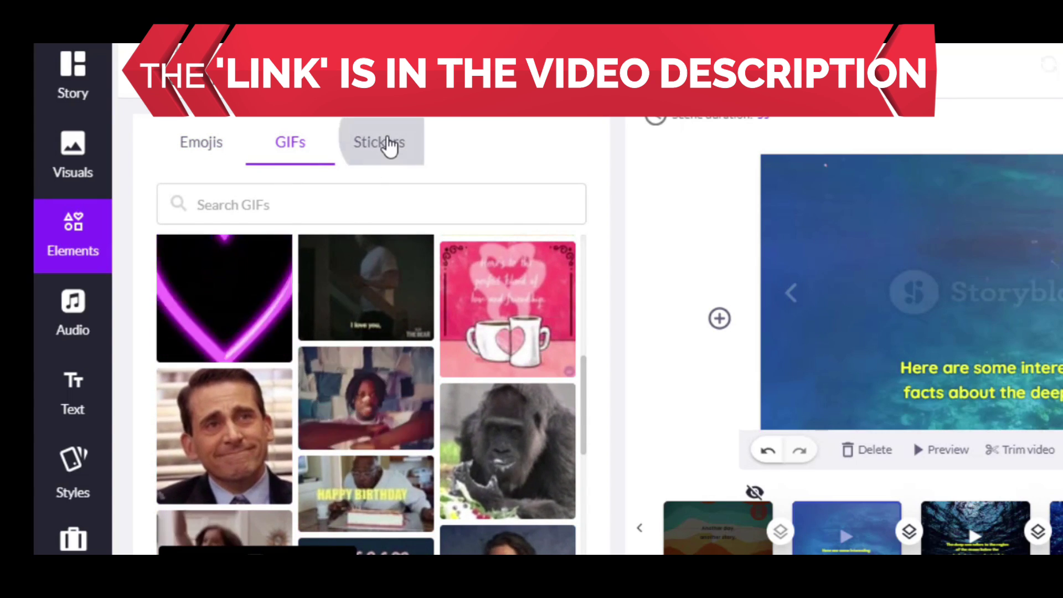
click(387, 144)
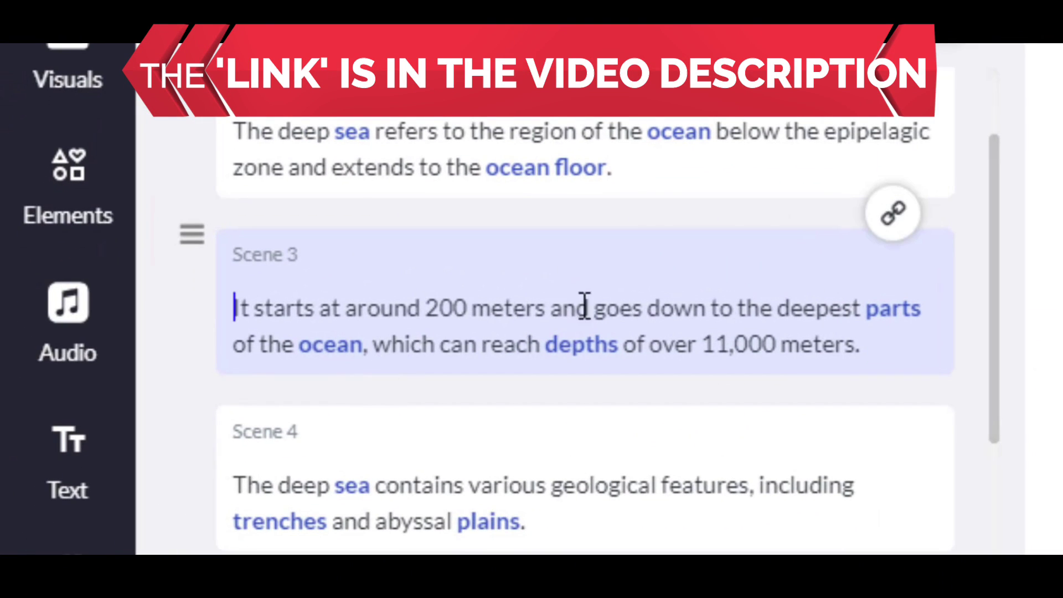
- Split Scene 3 after 'ocean,' so the over 11,000 meters clause becomes Scene 4
click(355, 357)
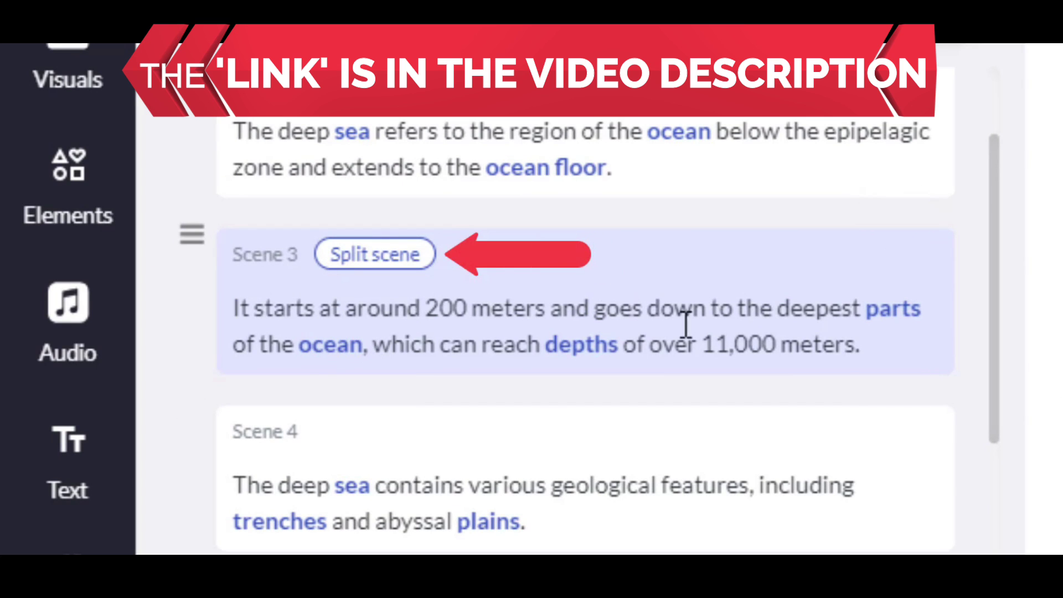
click(412, 255)
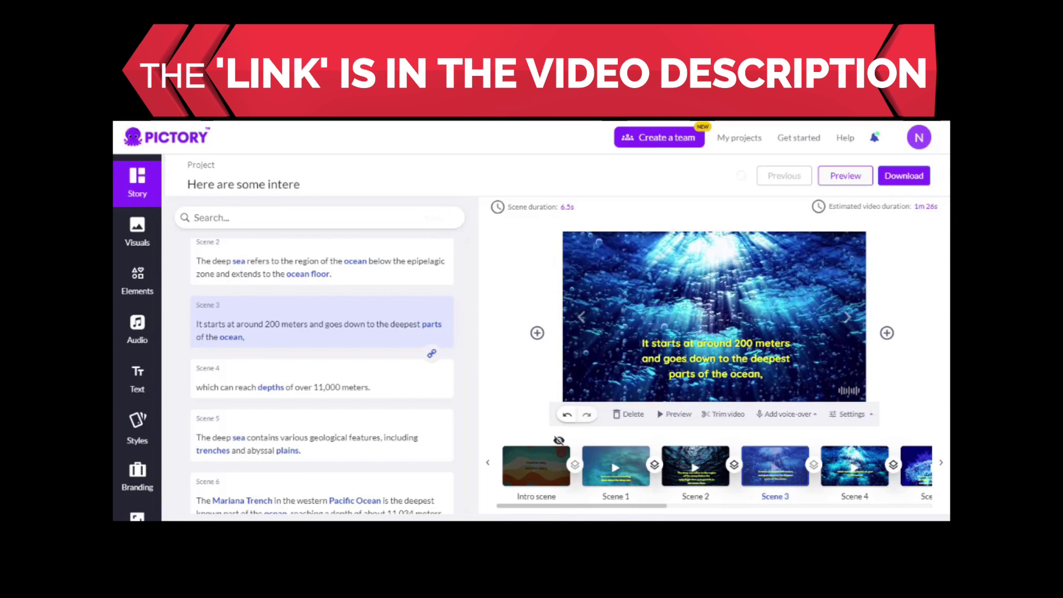
scroll(198, 372, up, 1)
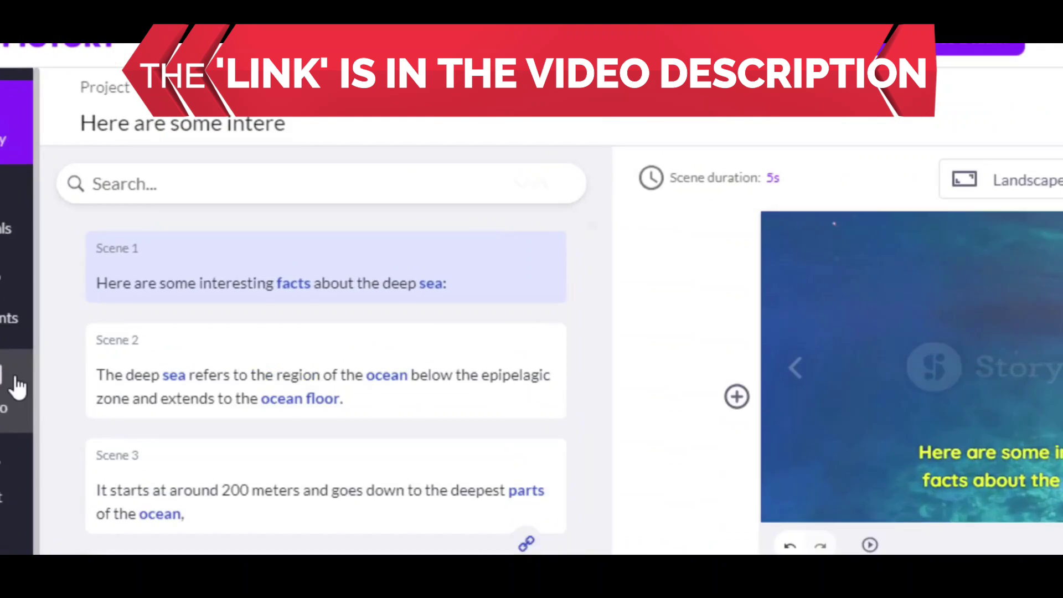
- In the Audio background music volume settings, drag the music slider down to 6%
click(51, 308)
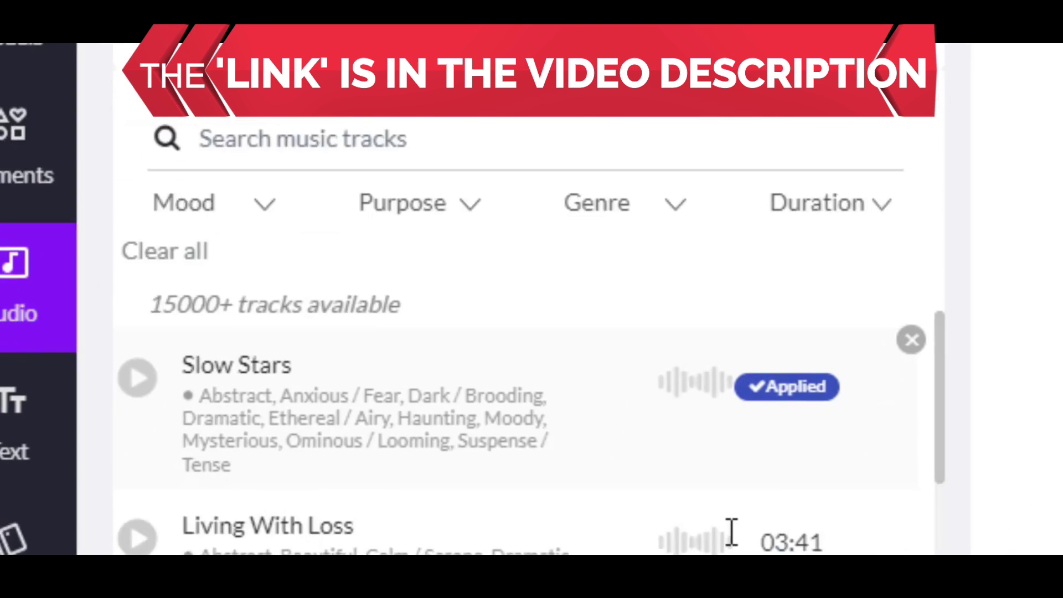
scroll(808, 548, down, 5)
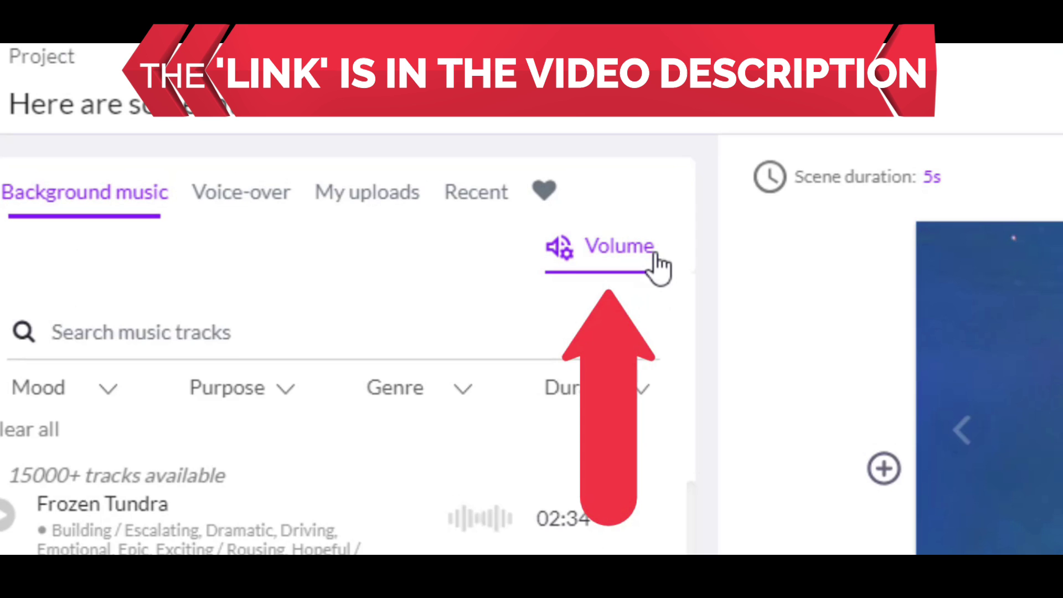
click(655, 255)
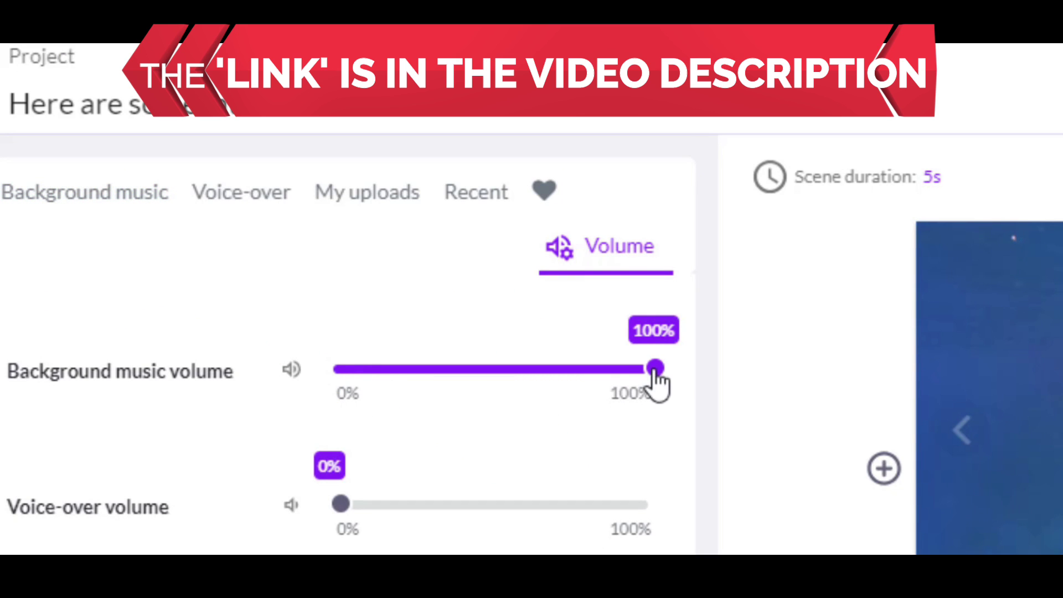
click(327, 365)
click(359, 368)
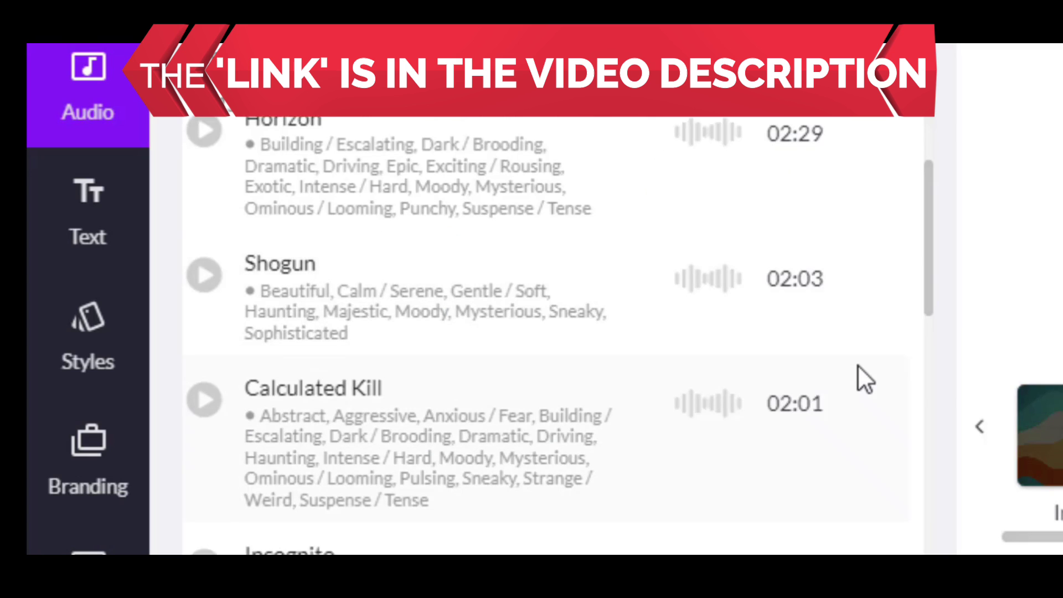
scroll(858, 367, down, 9)
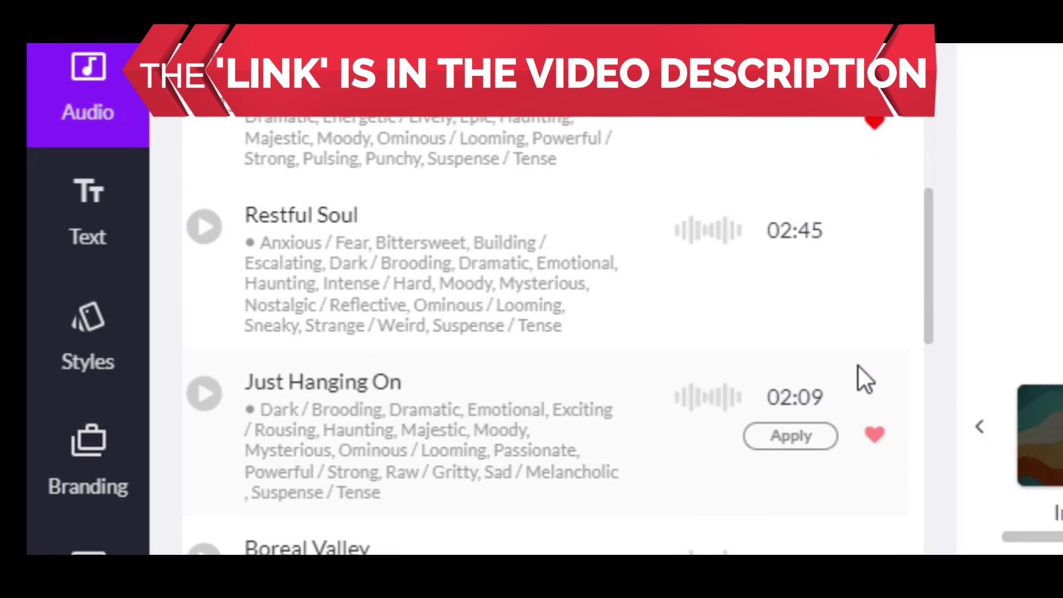
scroll(858, 365, down, 10)
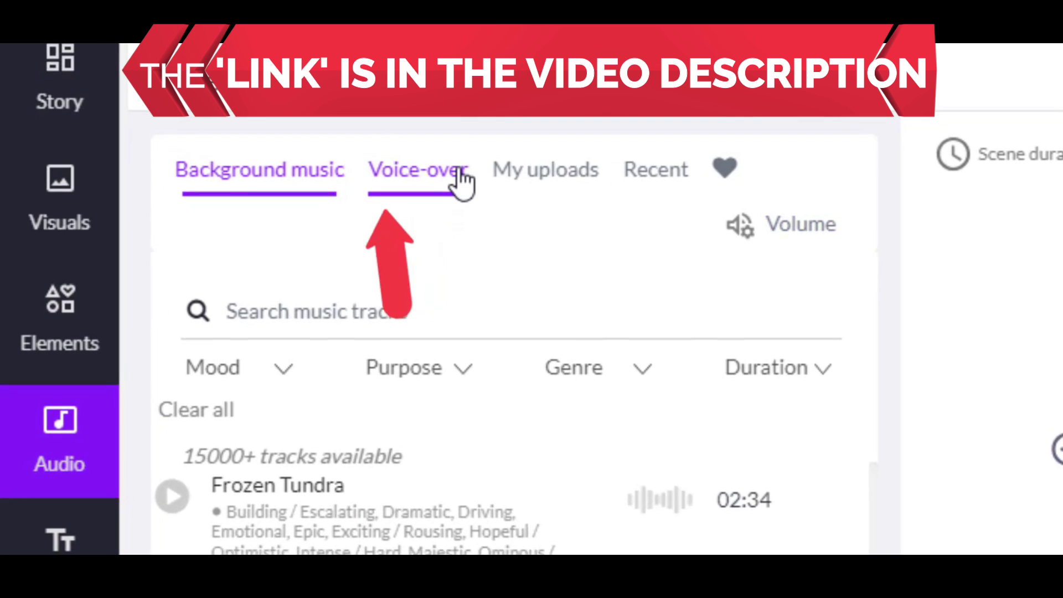
- Show the AI voice-over voices and scroll the English list down to Priti, female
click(459, 176)
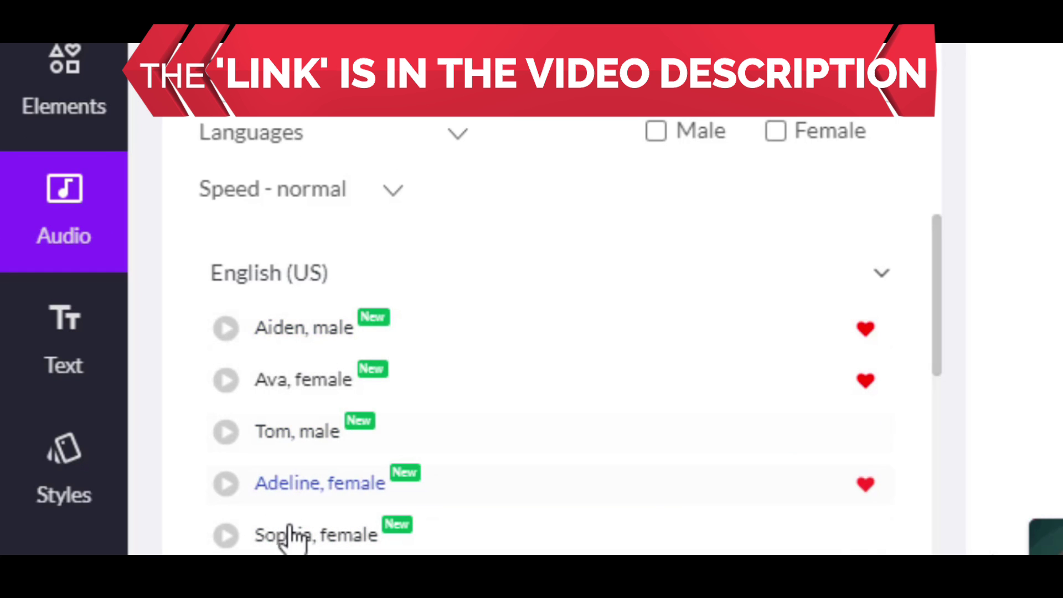
scroll(291, 537, down, 9)
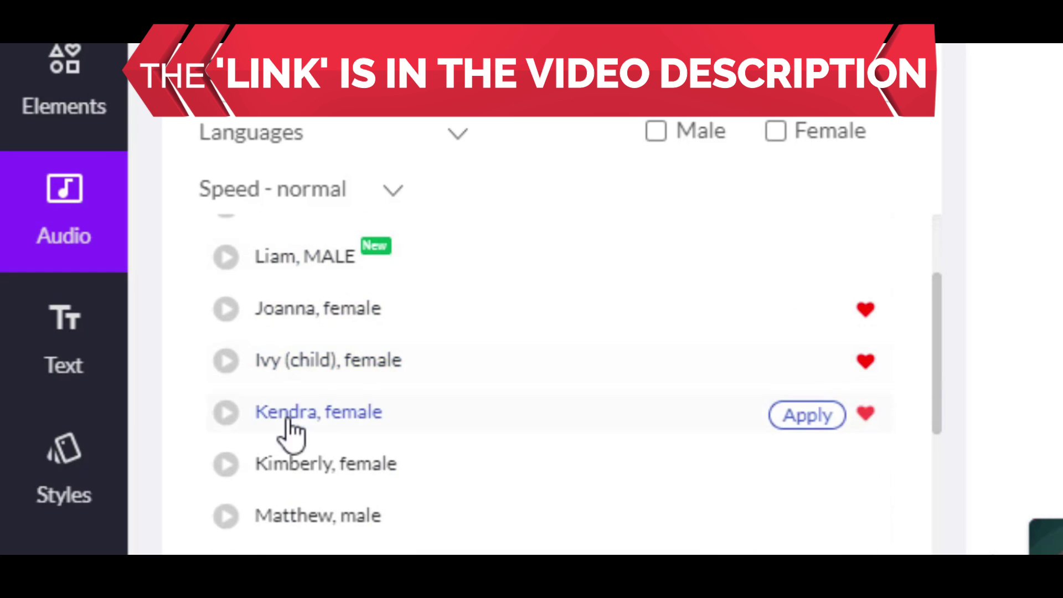
scroll(290, 431, down, 15)
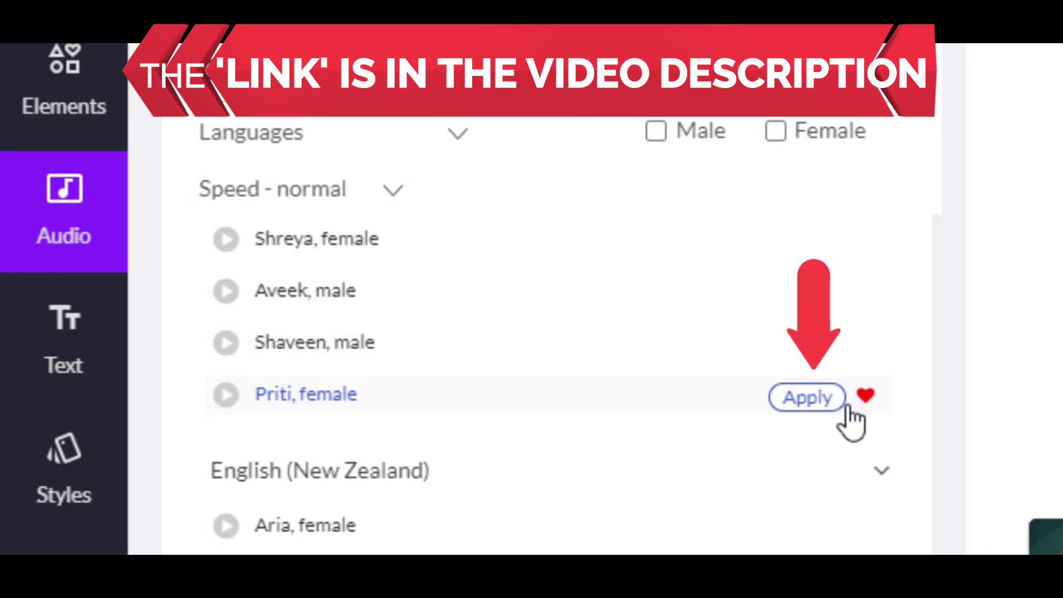